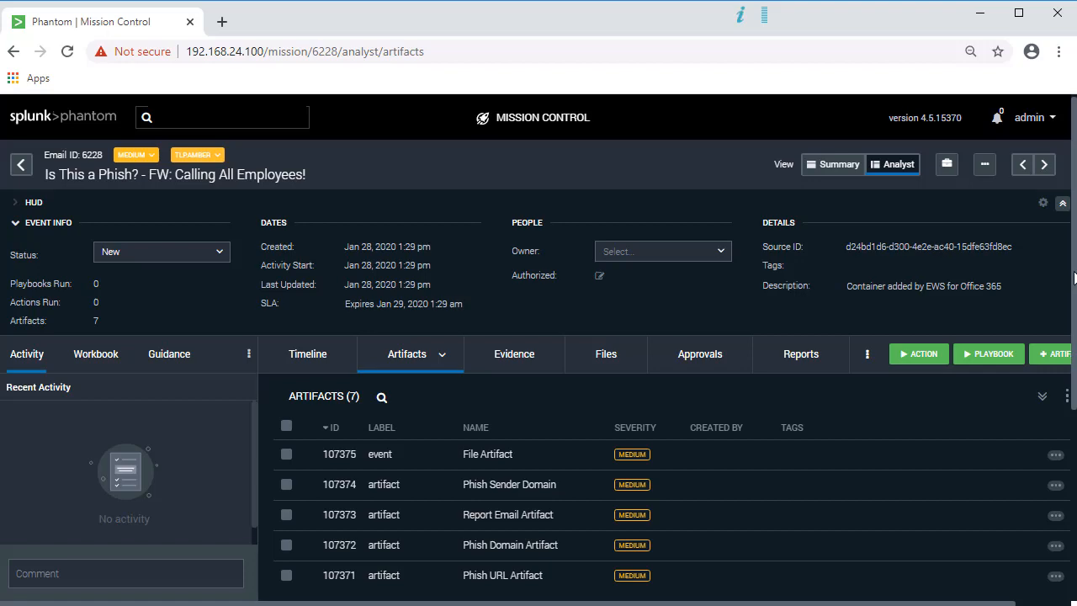
Step: Start an Investigate > lookup domain action on ministryofvapes.com from the Phish URL Artifact
{"action": "left_click_drag", "start_coordinate": [1074, 282], "coordinate": [1072, 336]}
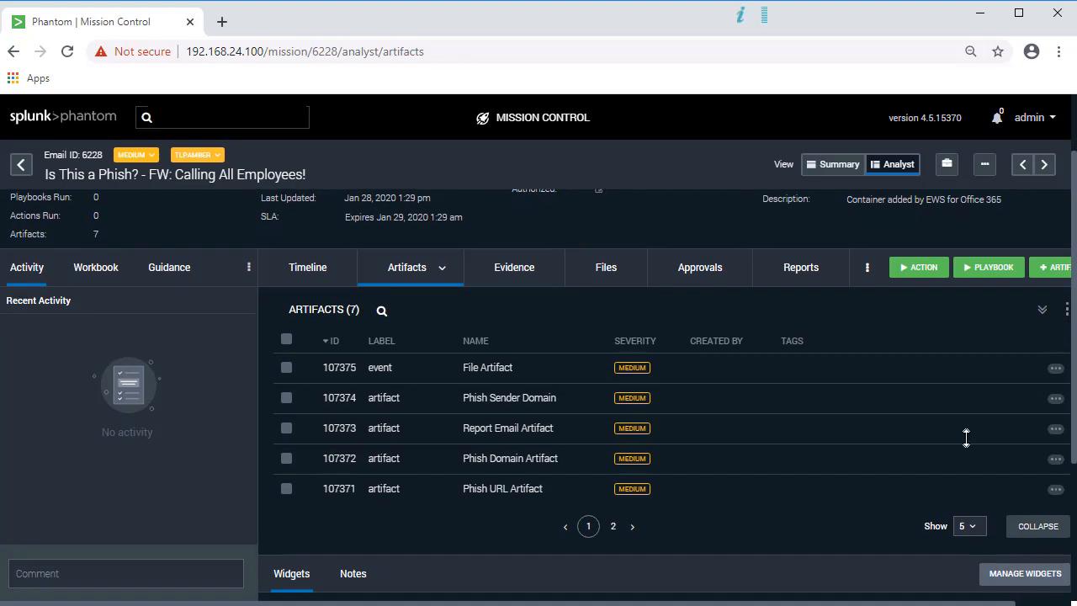
{"action": "left_click", "coordinate": [579, 495]}
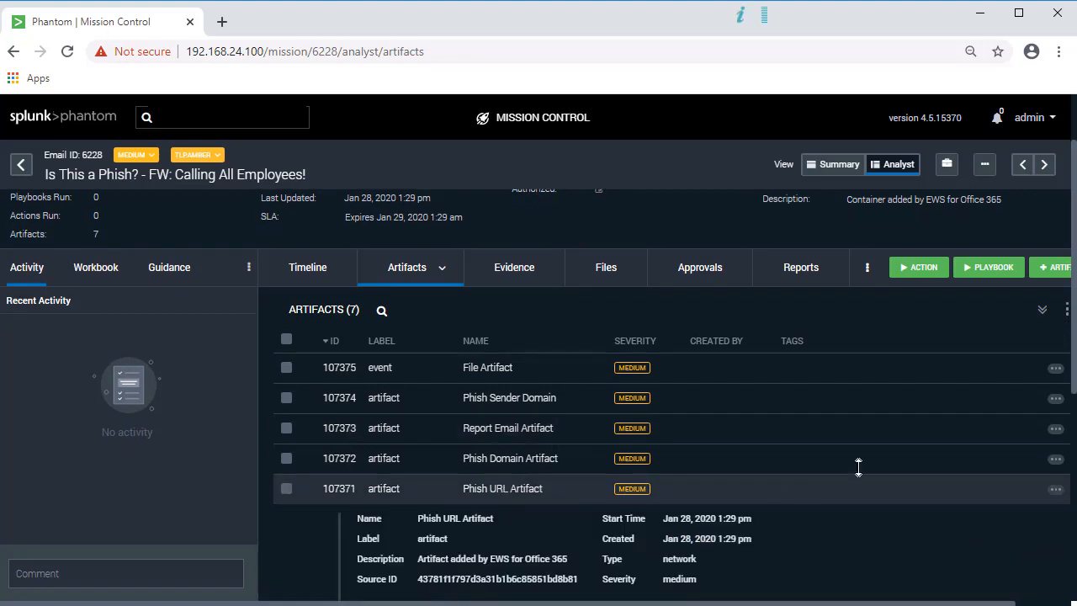
{"action": "left_click_drag", "start_coordinate": [1073, 329], "coordinate": [1074, 334]}
{"action": "scroll", "coordinate": [1073, 334], "scroll_direction": "down", "scroll_amount": 2}
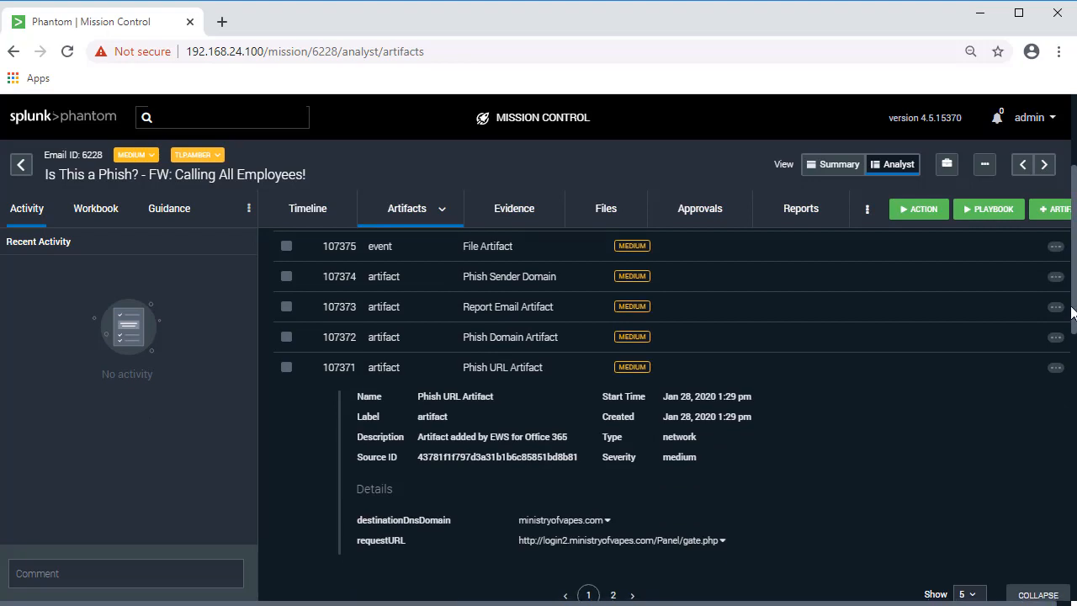
{"action": "left_click", "coordinate": [607, 523]}
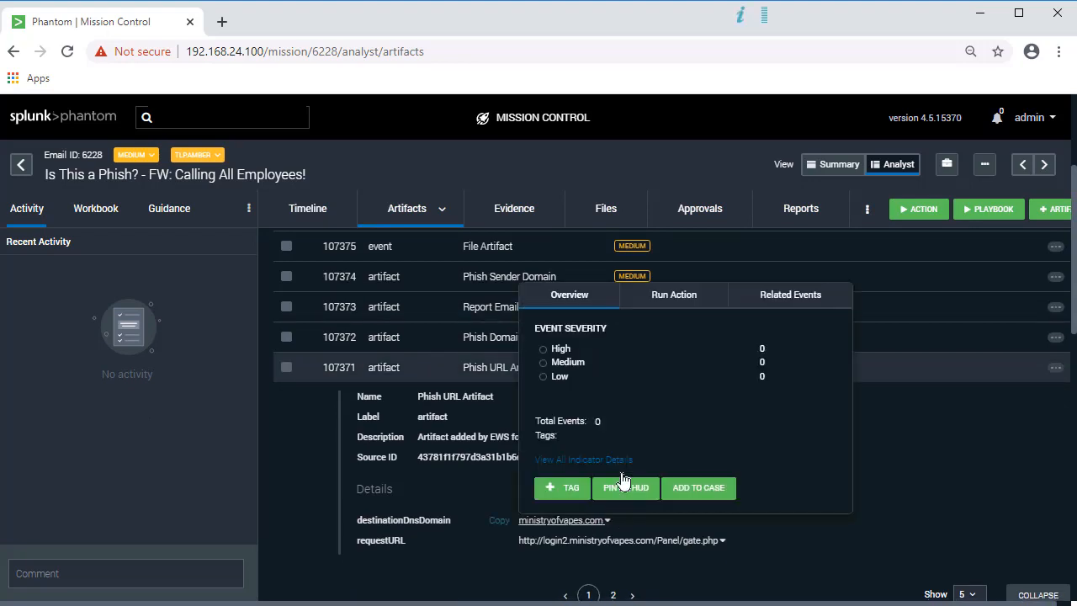
{"action": "left_click", "coordinate": [697, 298]}
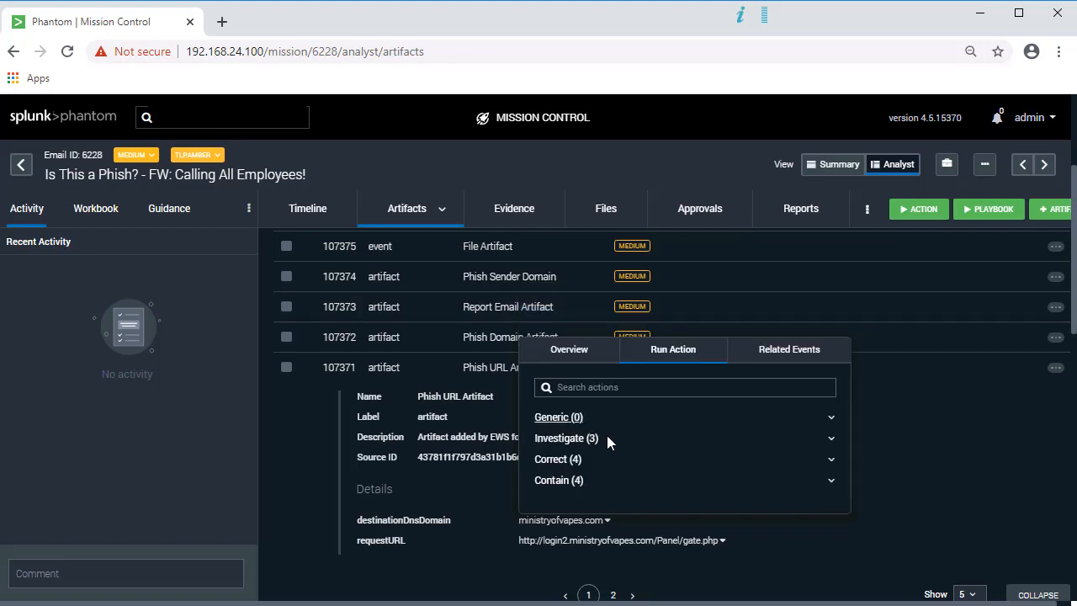
{"action": "left_click", "coordinate": [604, 438]}
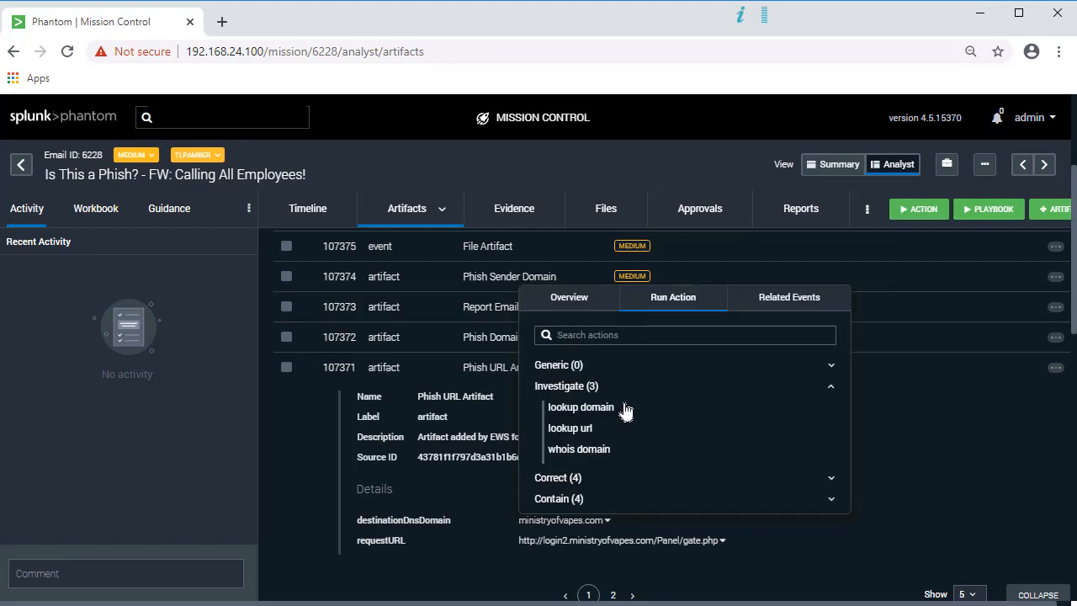
{"action": "left_click", "coordinate": [624, 409]}
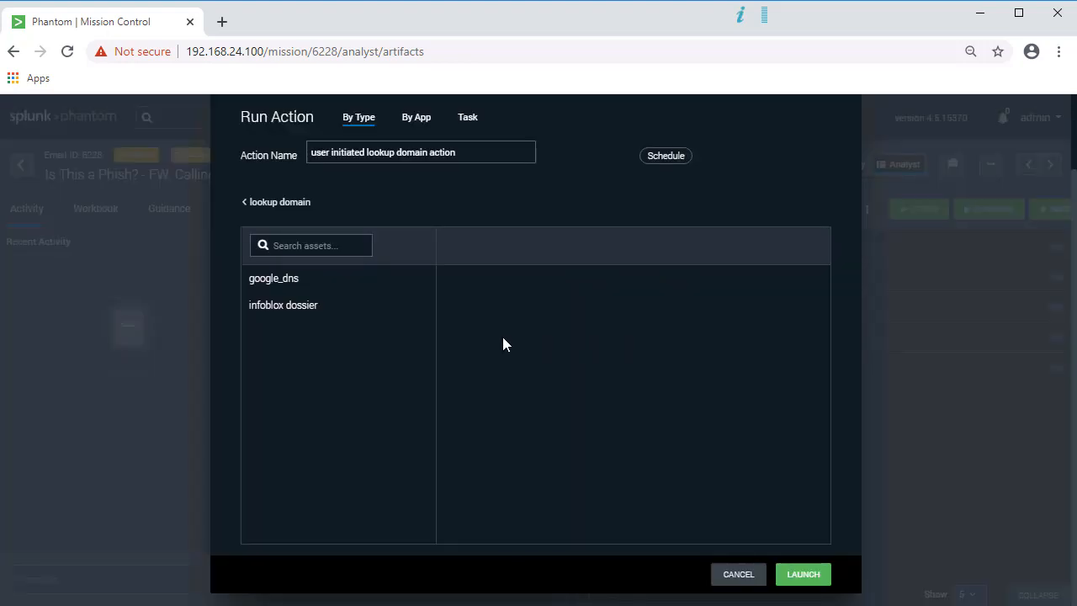
Step: Save and launch the ministryofvapes.com domain lookup on the infoblox dossier asset
{"action": "left_click", "coordinate": [286, 309]}
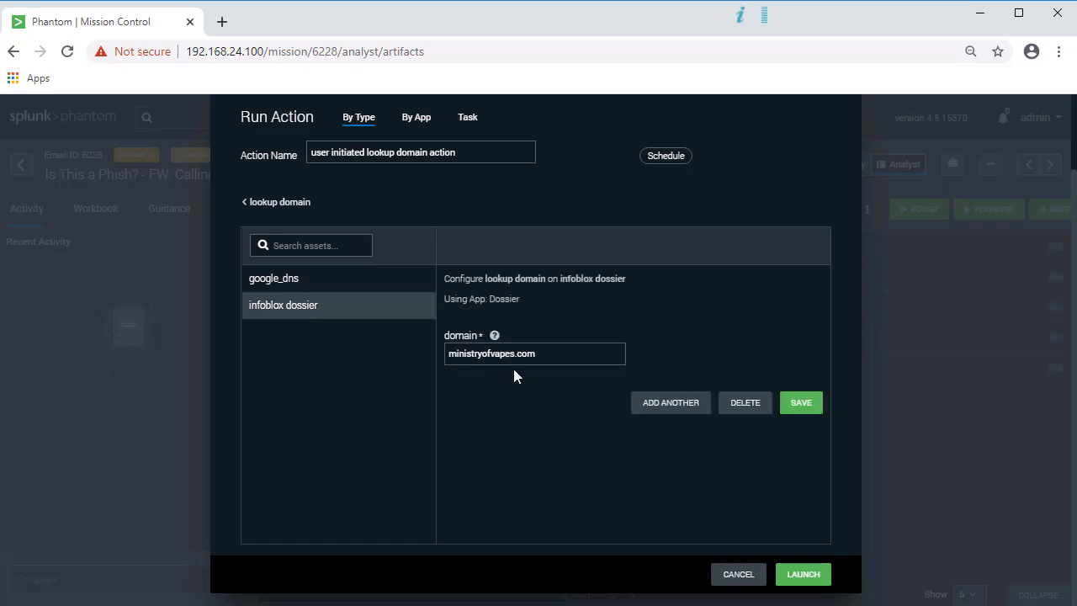
{"action": "left_click", "coordinate": [810, 408]}
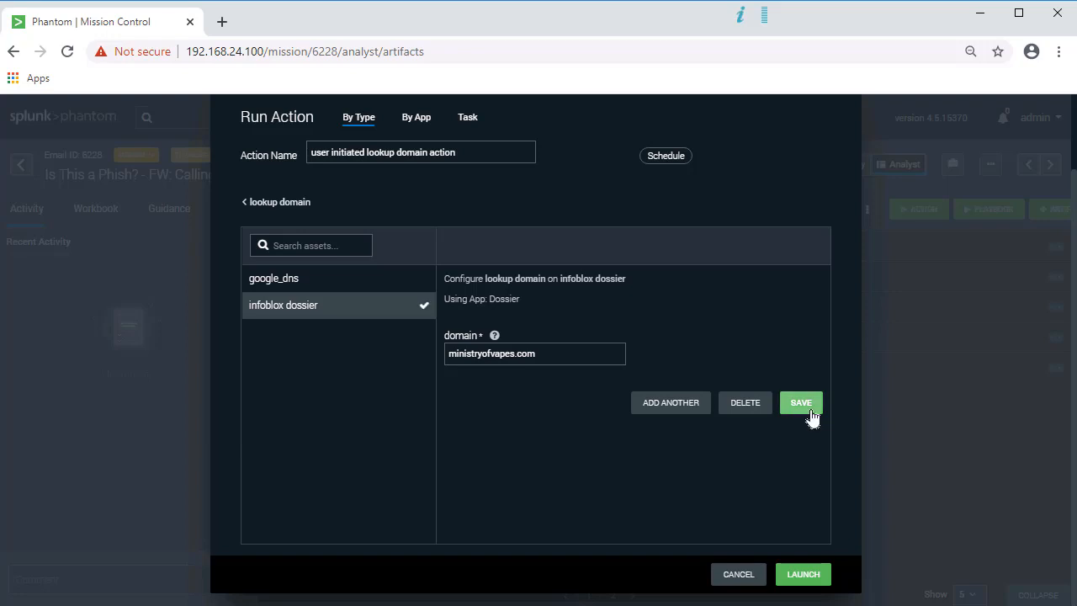
{"action": "left_click", "coordinate": [809, 575]}
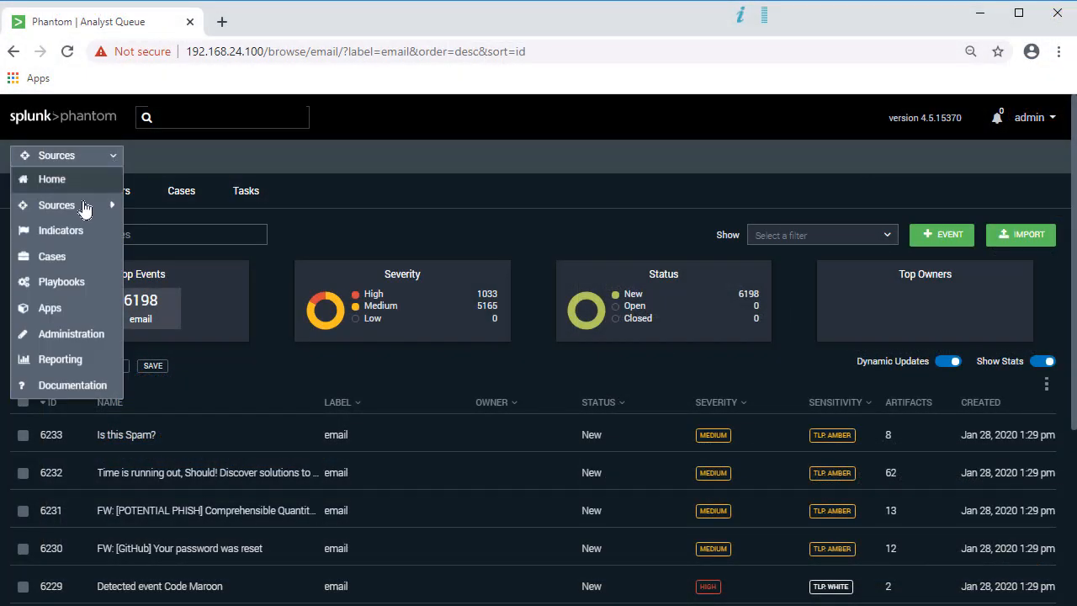
Step: Search the playbooks for 'infoblox' and open the Infoblox Phishing Investigation Demo playbook
{"action": "left_click", "coordinate": [88, 296]}
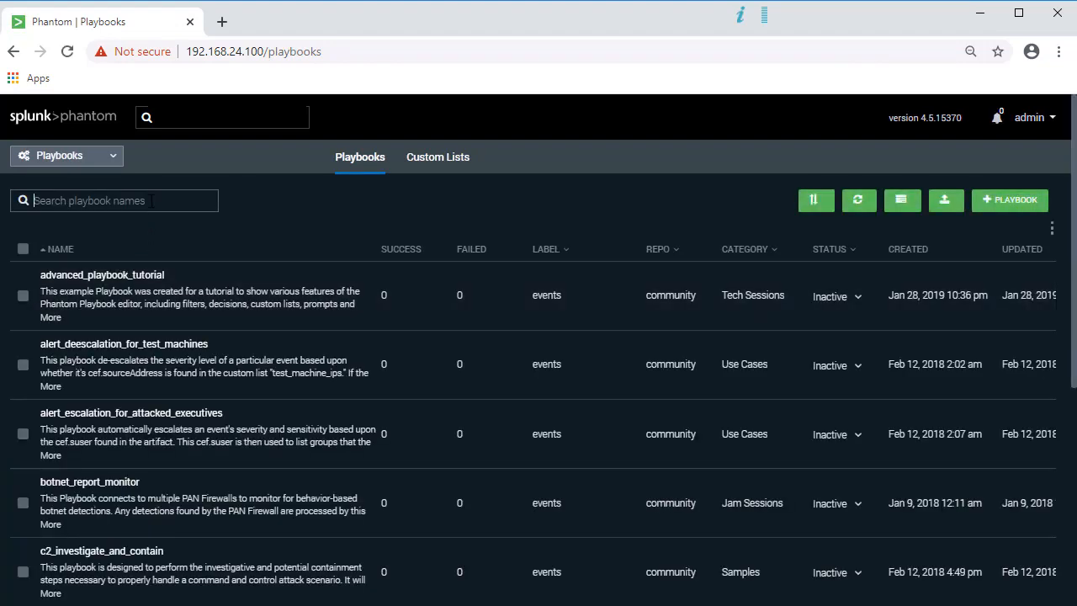
{"action": "type", "text": "infoblox"}
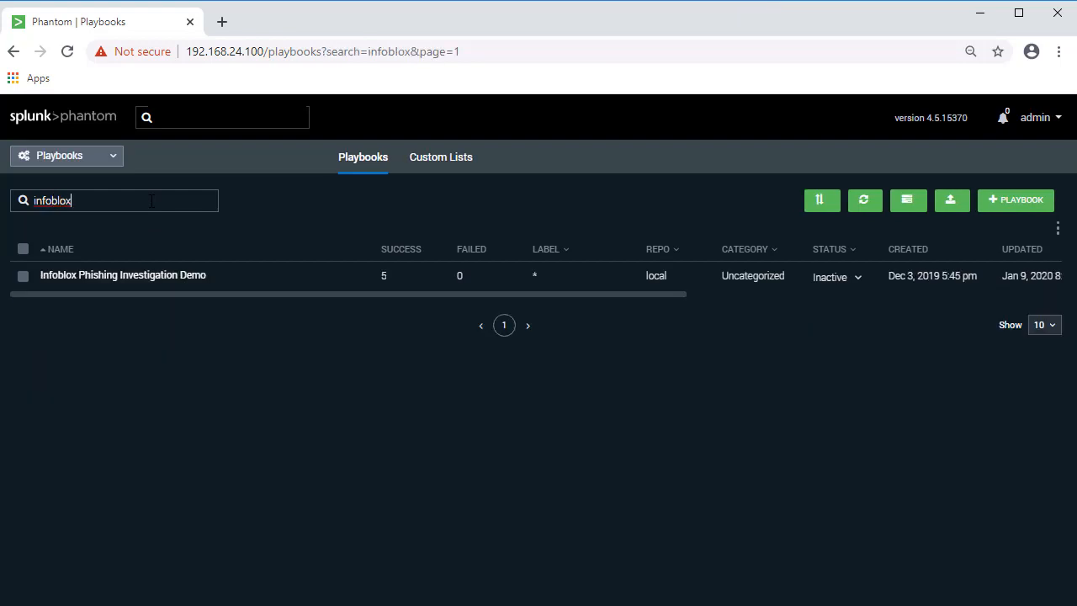
{"action": "left_click", "coordinate": [152, 274]}
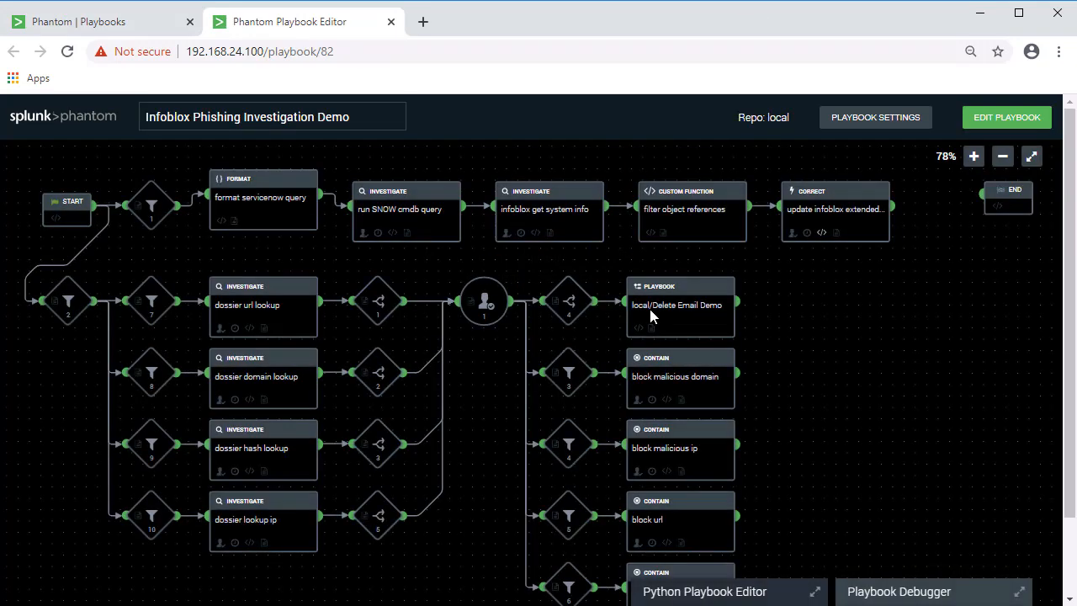
Step: Test-run the playbook in the Playbook Debugger on event ID 6228
{"action": "scroll", "coordinate": [1070, 216], "scroll_direction": "down", "scroll_amount": 1}
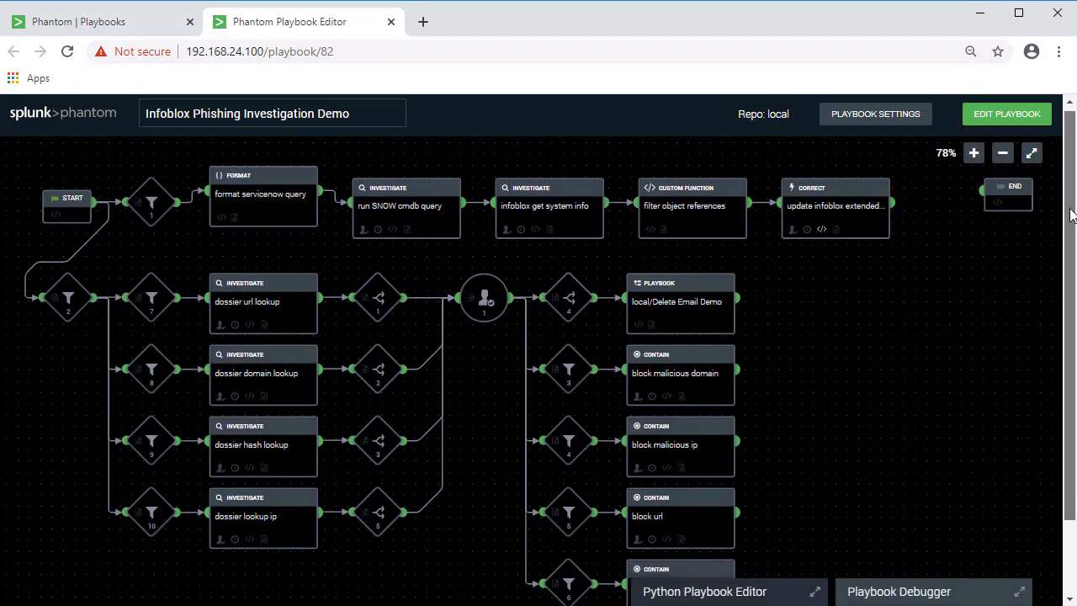
{"action": "left_click_drag", "start_coordinate": [1070, 209], "coordinate": [1065, 257]}
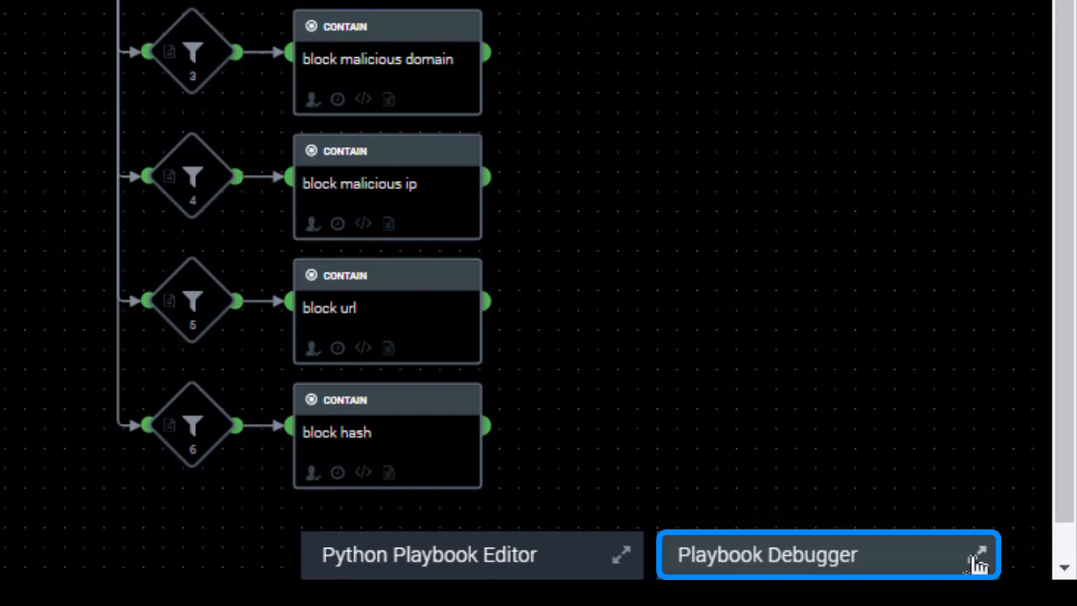
{"action": "left_click", "coordinate": [979, 558]}
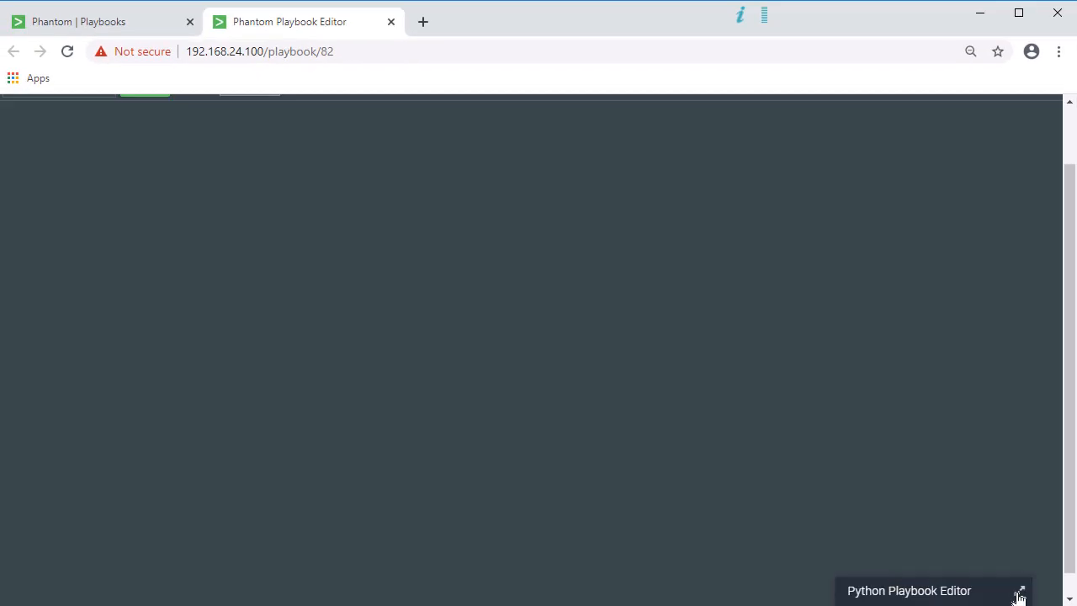
{"action": "scroll", "coordinate": [1071, 264], "scroll_direction": "up", "scroll_amount": 1}
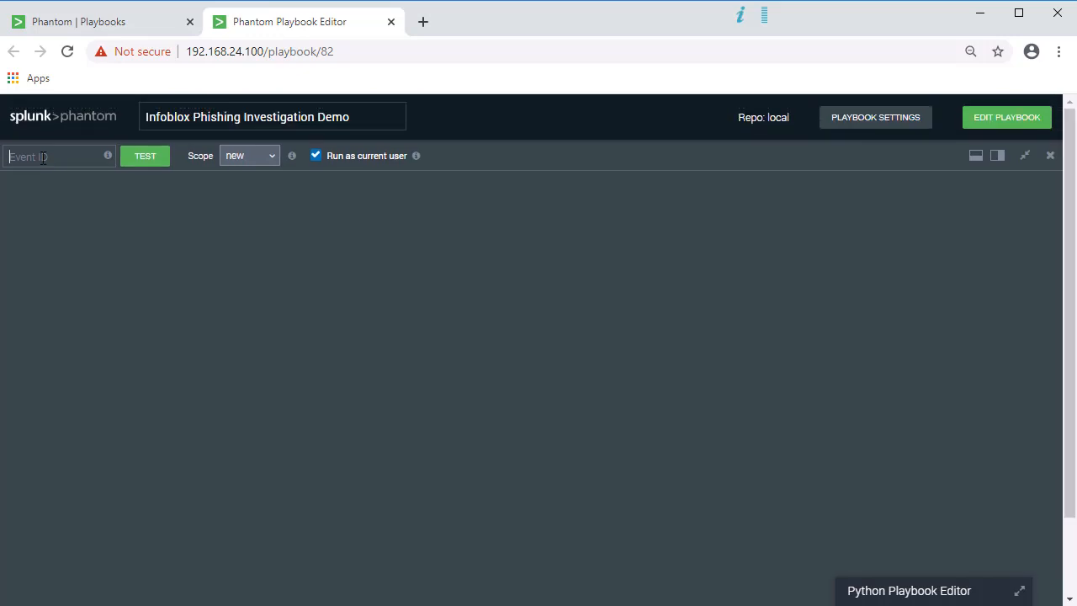
{"action": "left_click", "coordinate": [43, 157]}
{"action": "type", "text": "6228"}
{"action": "left_click", "coordinate": [139, 166]}
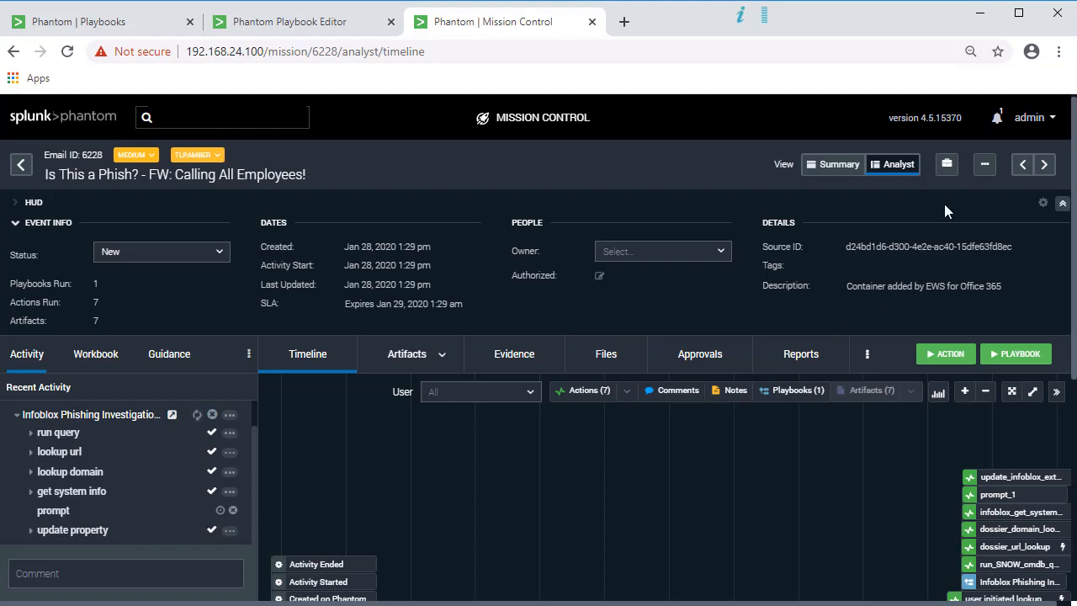
Step: Answer Yes to the prompt_1 eradication request from the notifications and complete it
{"action": "left_click", "coordinate": [999, 122]}
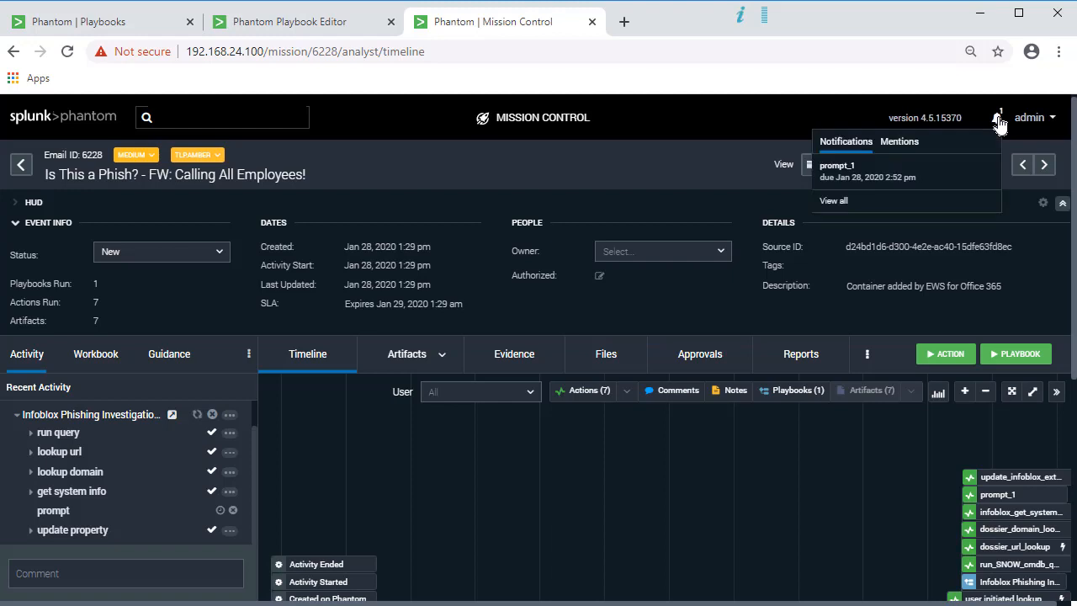
{"action": "left_click", "coordinate": [872, 177]}
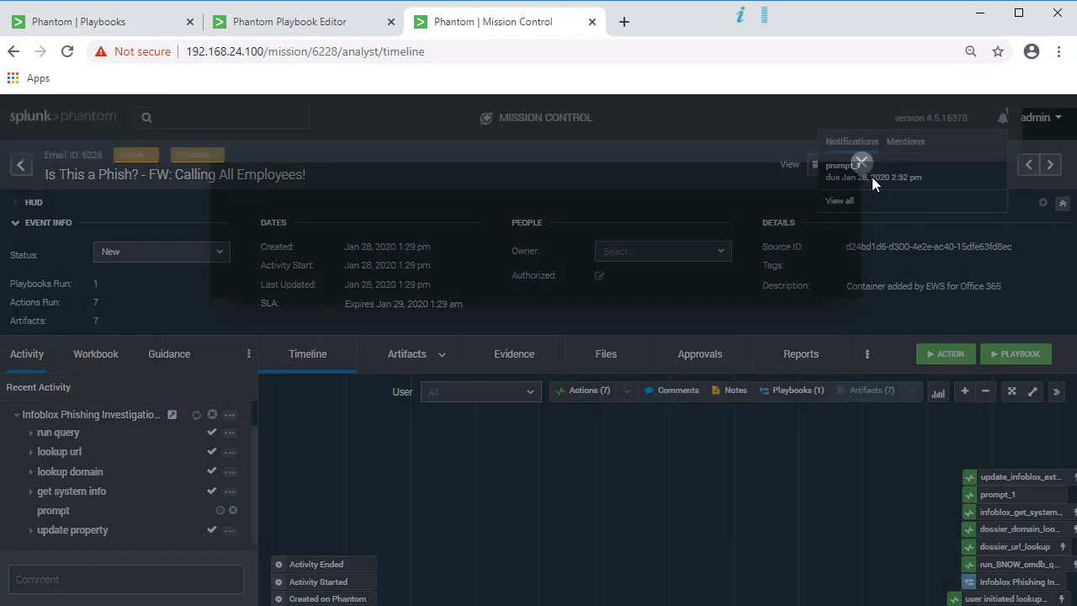
{"action": "left_click", "coordinate": [819, 401]}
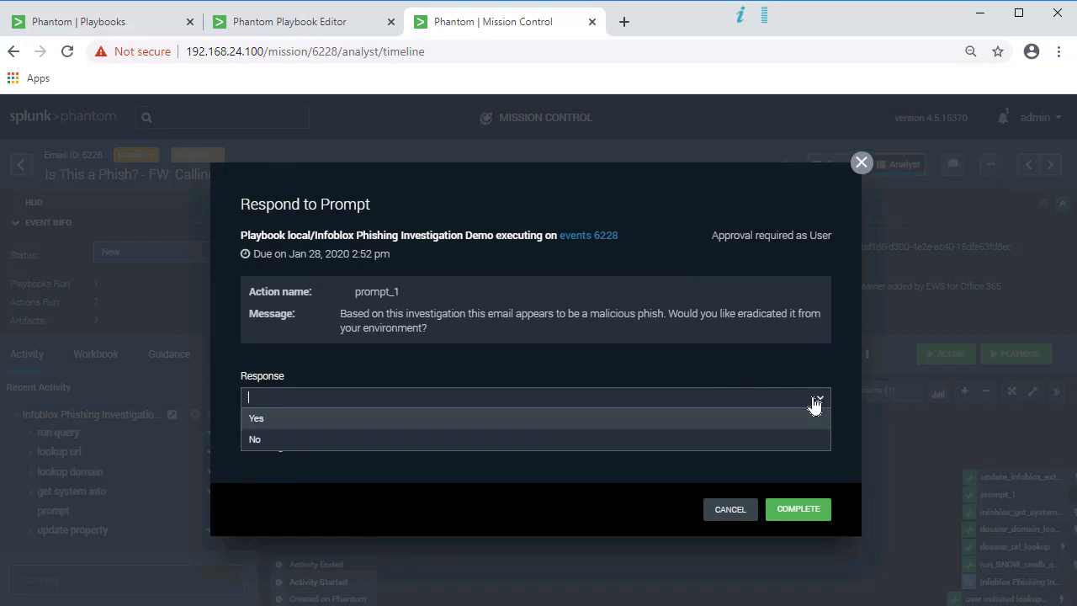
{"action": "left_click", "coordinate": [299, 420]}
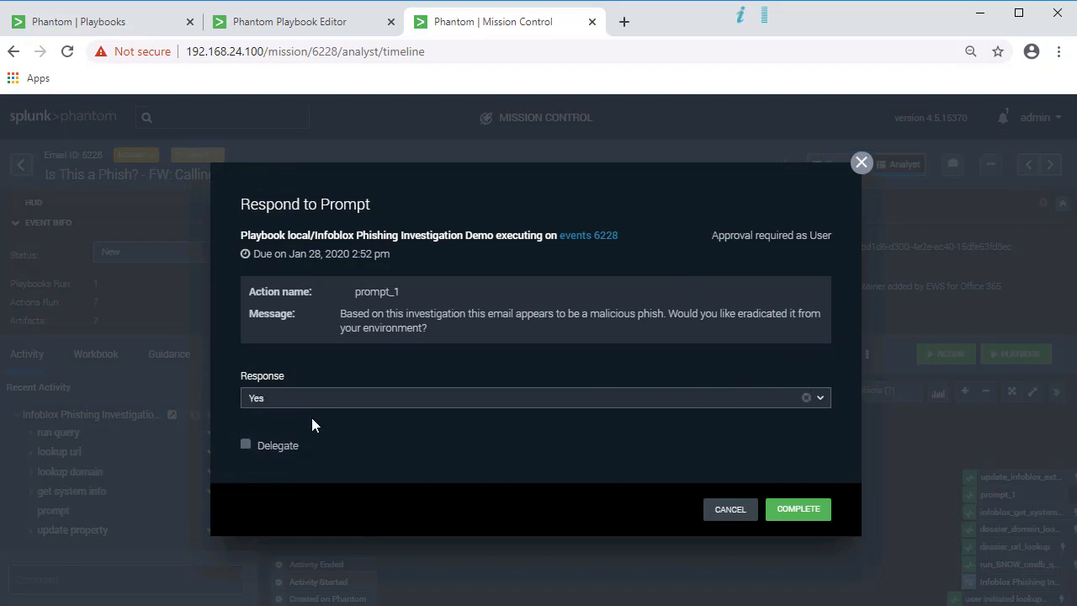
{"action": "left_click", "coordinate": [820, 515]}
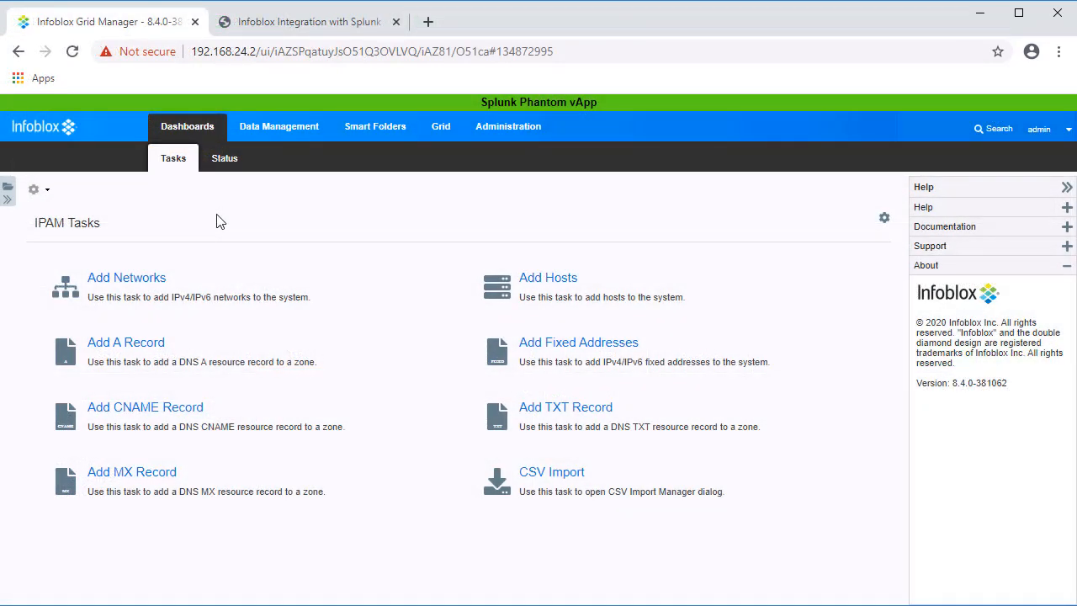
Step: Open the 192.168.24.0/24 IP map and view 192.168.24.101's related host objects
{"action": "left_click", "coordinate": [280, 133]}
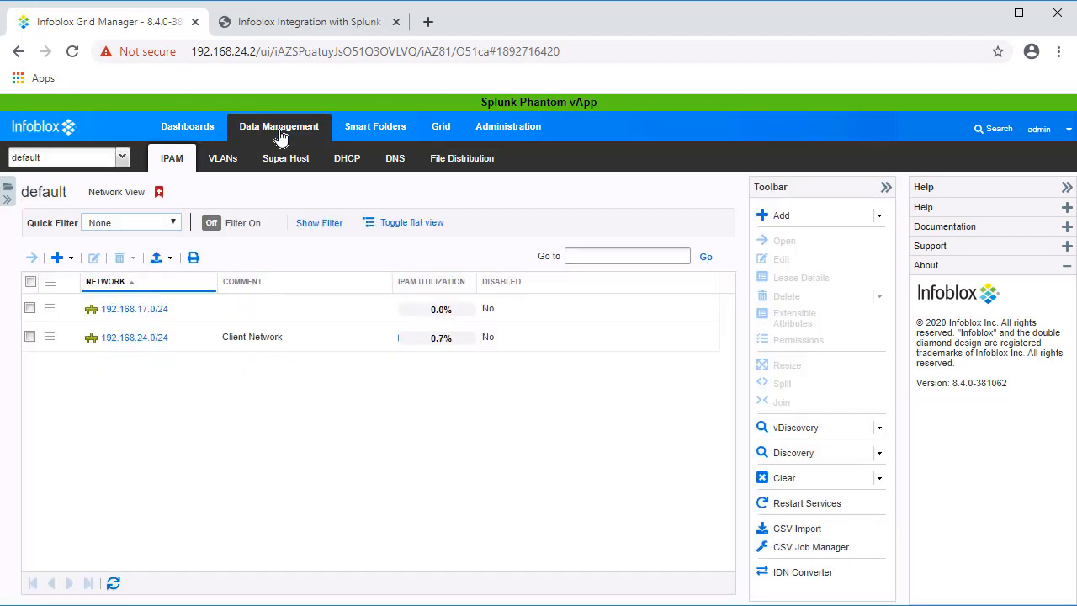
{"action": "left_click", "coordinate": [148, 345]}
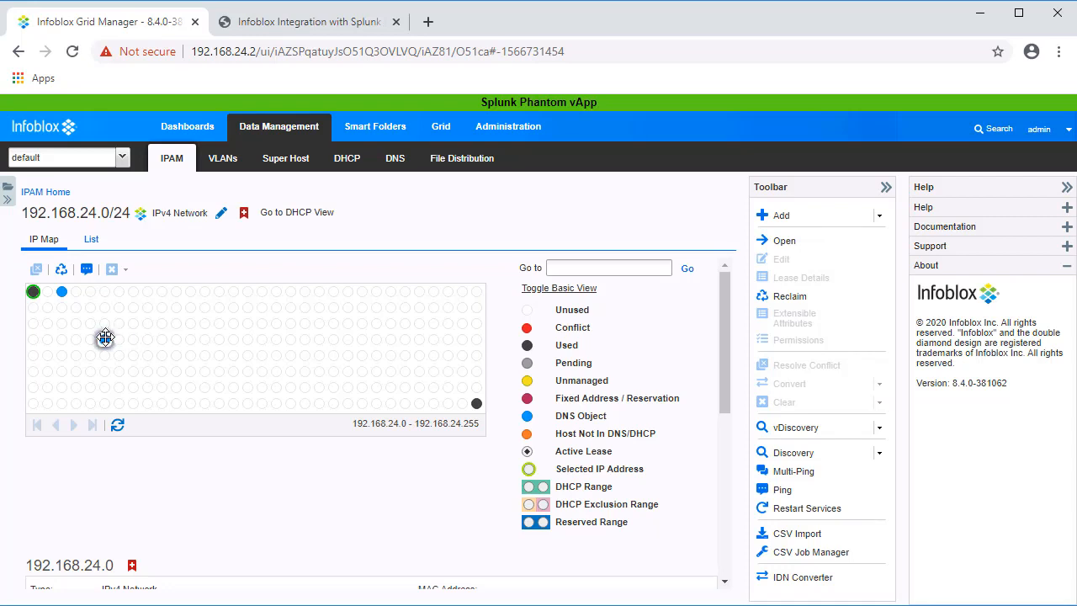
{"action": "left_click", "coordinate": [105, 339]}
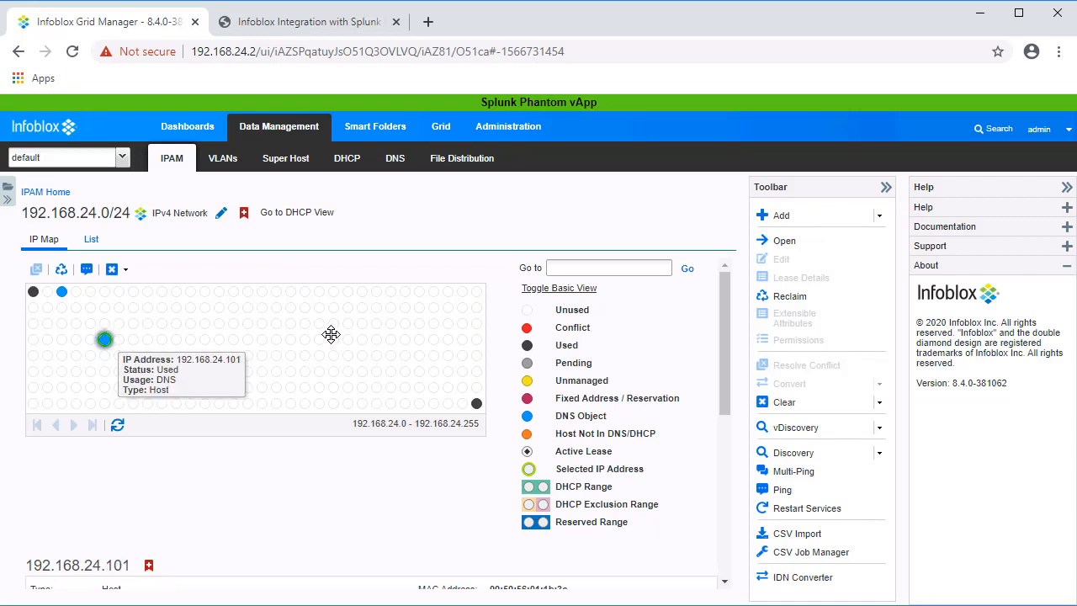
{"action": "left_click_drag", "start_coordinate": [724, 310], "coordinate": [729, 467]}
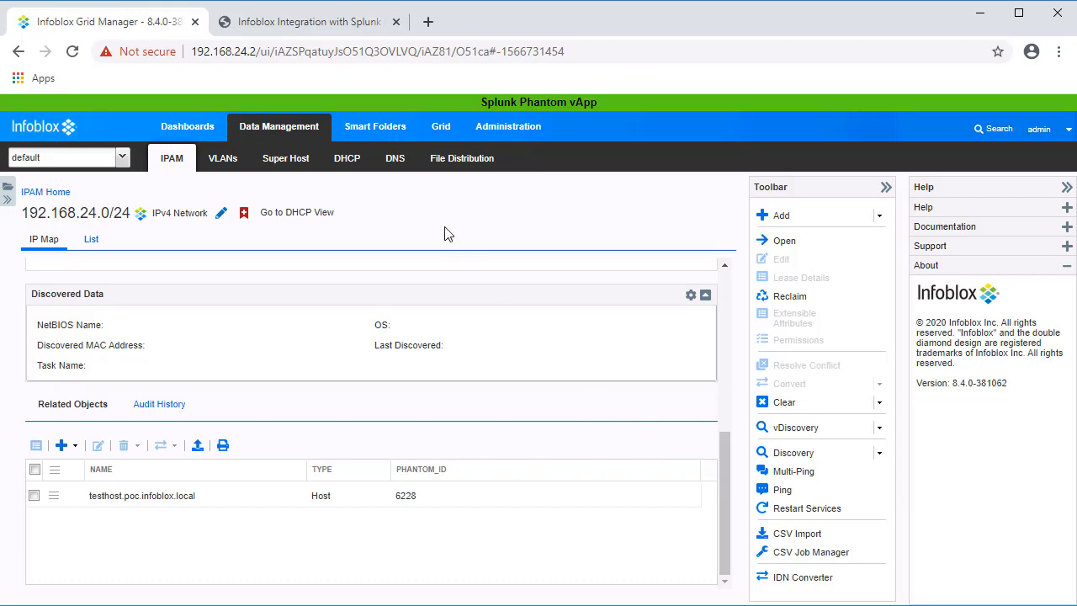
Step: List the DNS Response Policy Zones and highlight the phantom zone name
{"action": "left_click", "coordinate": [400, 162]}
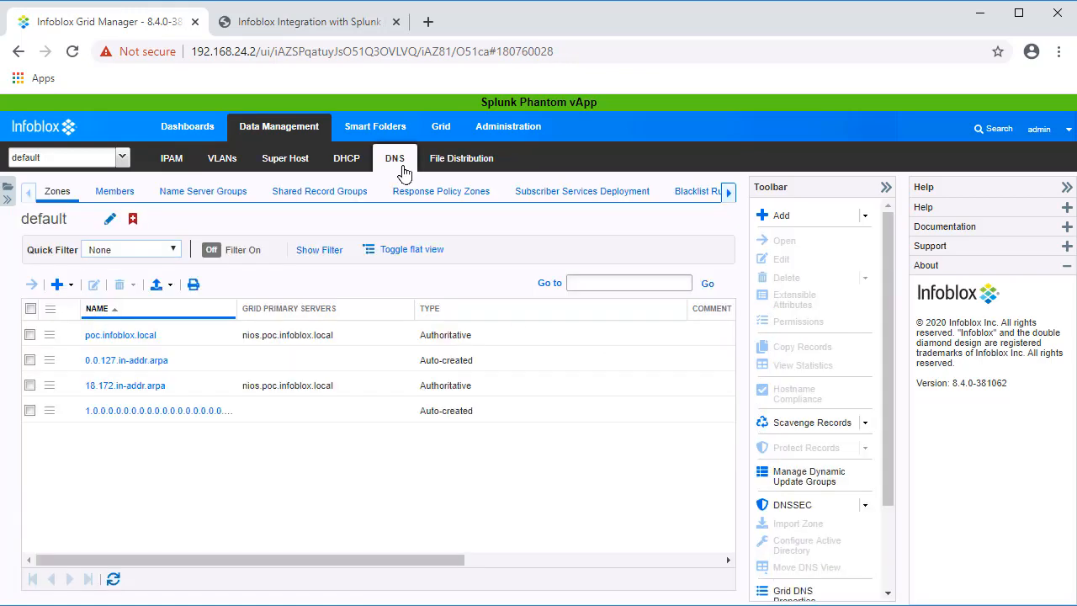
{"action": "left_click", "coordinate": [421, 204]}
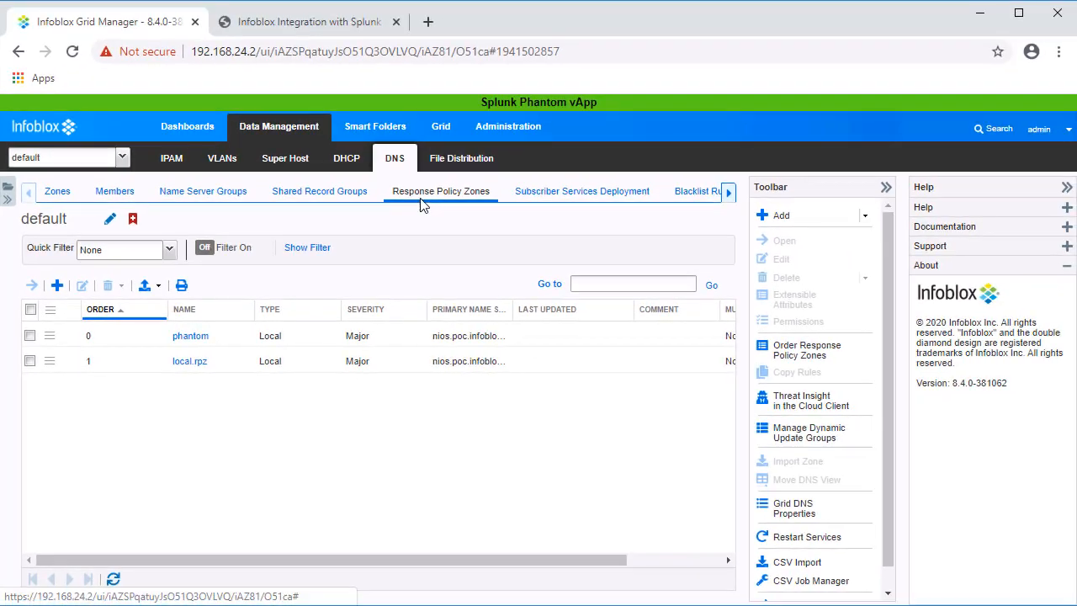
{"action": "double_click", "coordinate": [182, 337]}
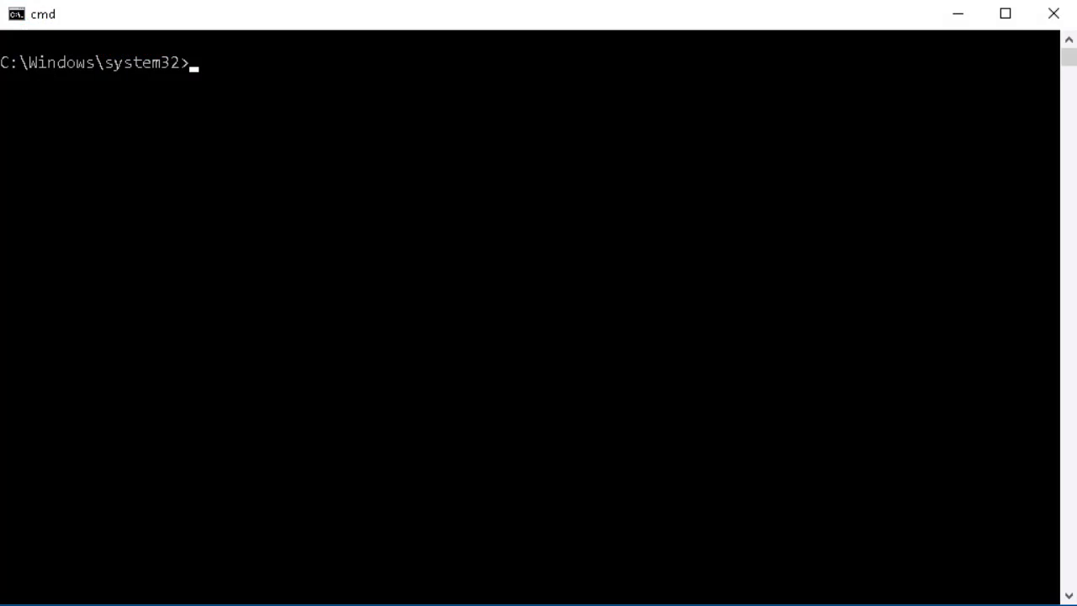
{"action": "type", "text": "dig ministryofvapes.com @192.168.24.2"}
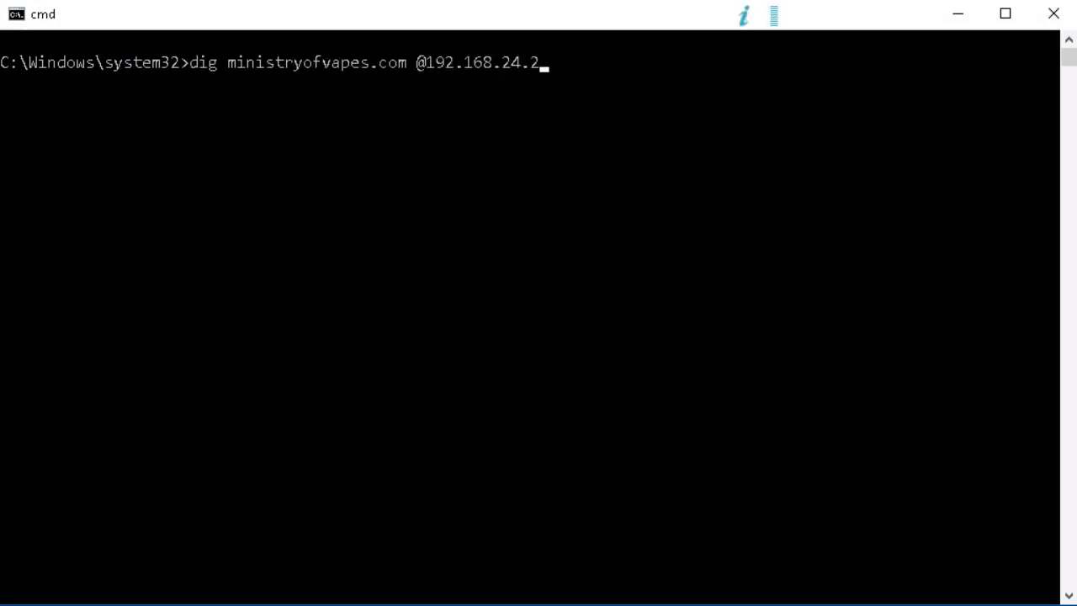
{"action": "key", "text": "Return"}
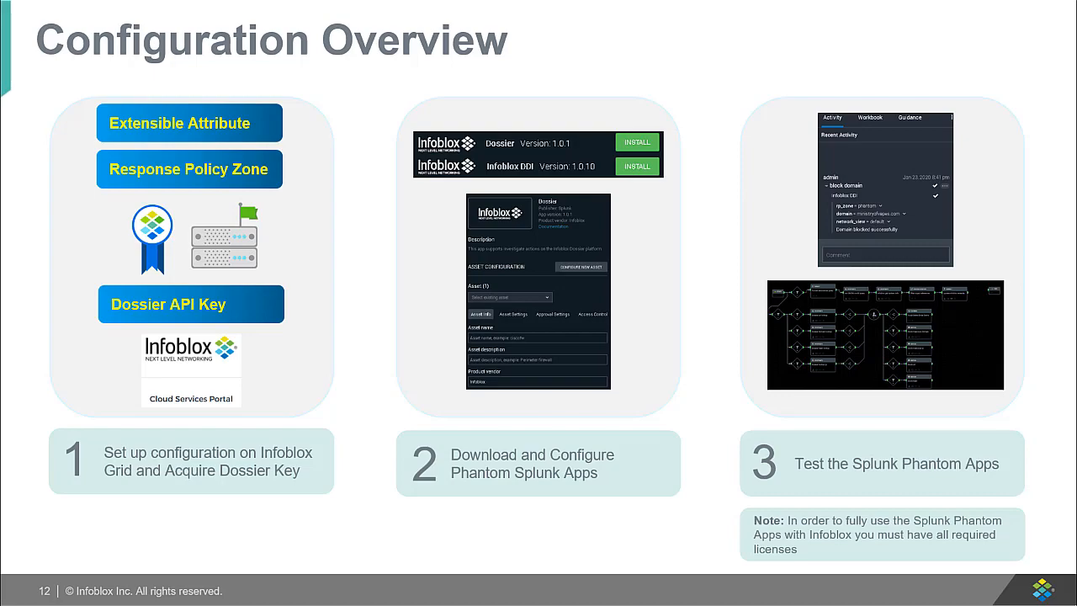
Step: Advance the presentation to the next slide
{"action": "key", "text": "Right"}
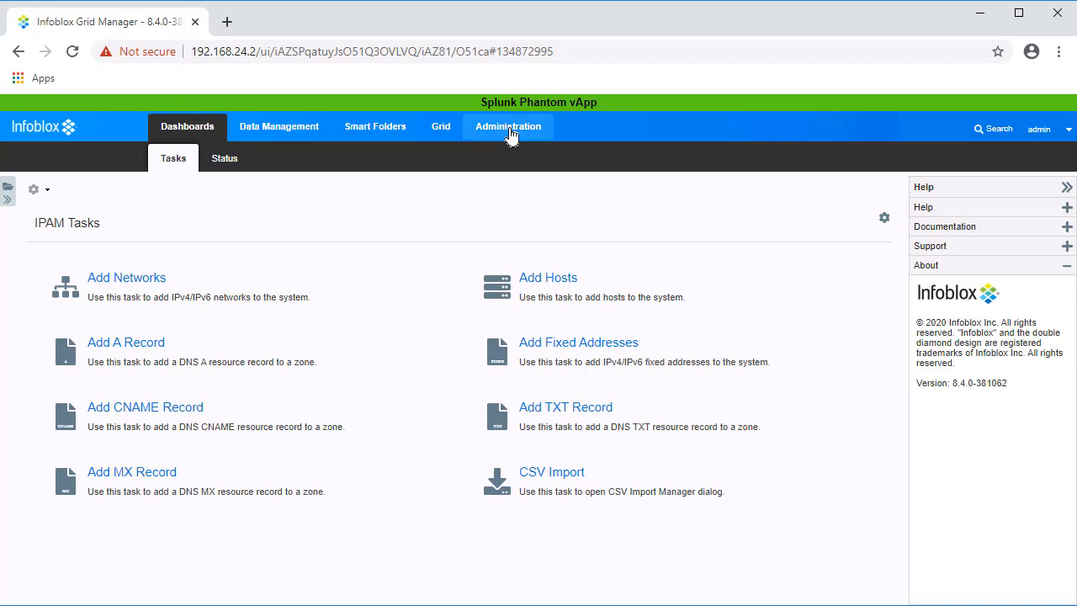
Step: Review the phantom_id attribute under Administration > Extensible Attributes, then return to Data Management
{"action": "left_click", "coordinate": [509, 127]}
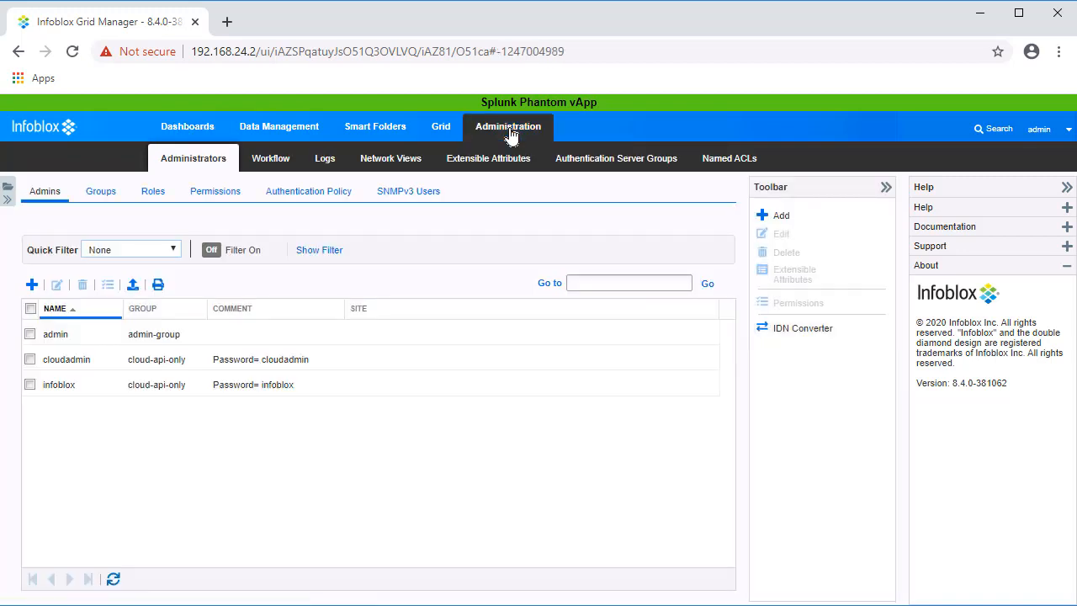
{"action": "left_click", "coordinate": [507, 164]}
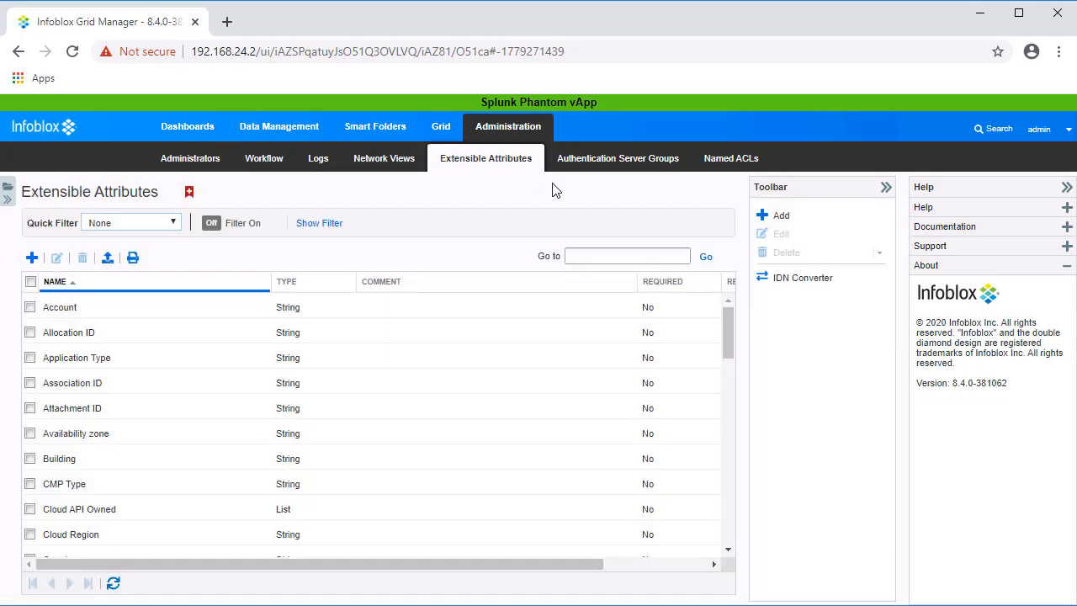
{"action": "left_click_drag", "start_coordinate": [733, 351], "coordinate": [731, 546]}
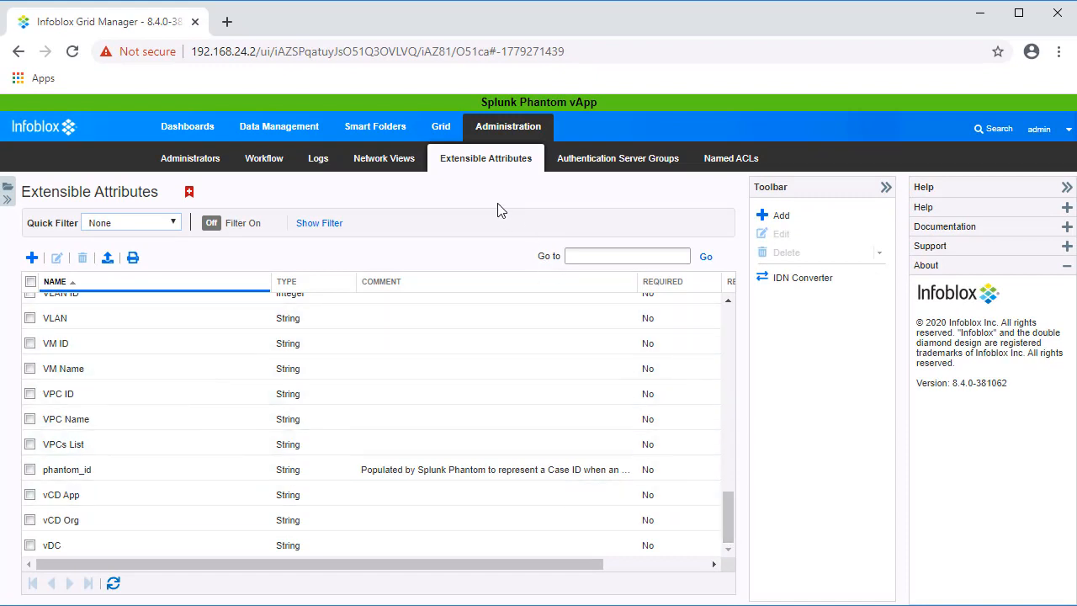
{"action": "left_click", "coordinate": [304, 134]}
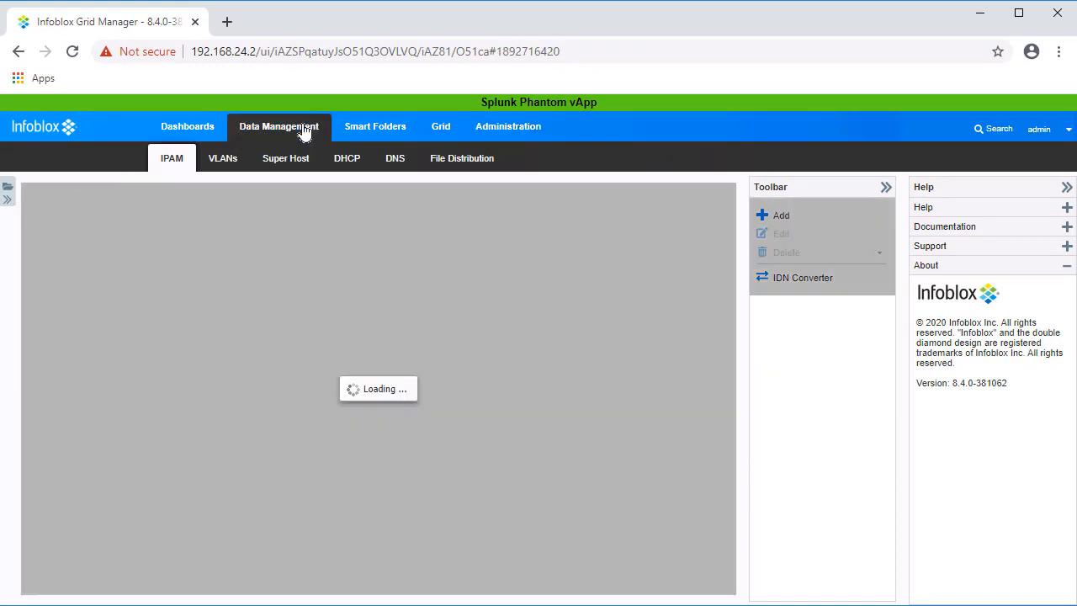
Step: Open DNS > Response Policy Zones to show the phantom and local.rpz zones
{"action": "left_click", "coordinate": [395, 172]}
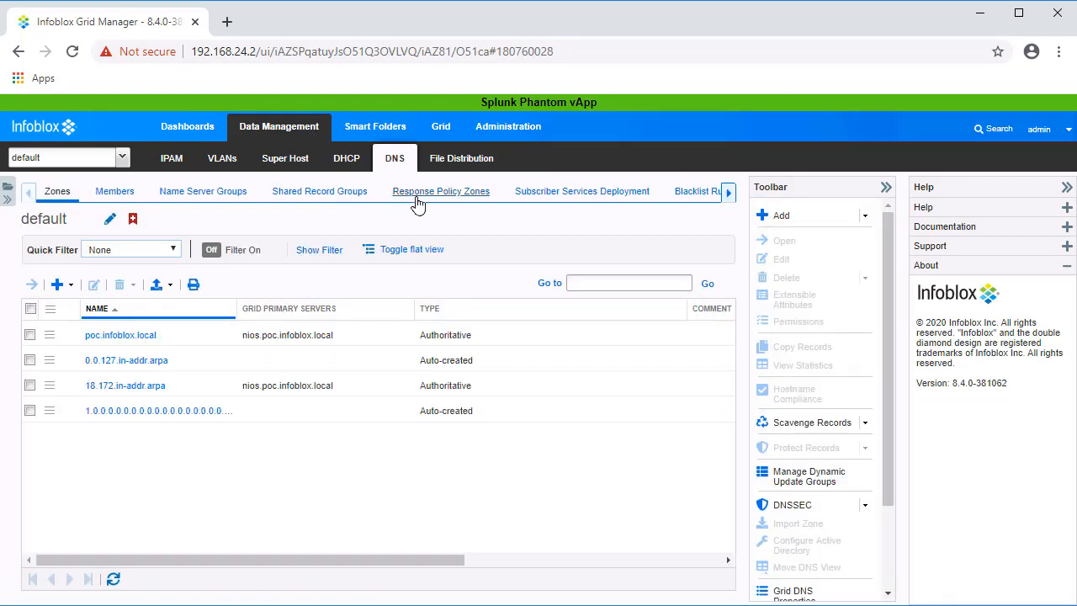
{"action": "left_click", "coordinate": [417, 202]}
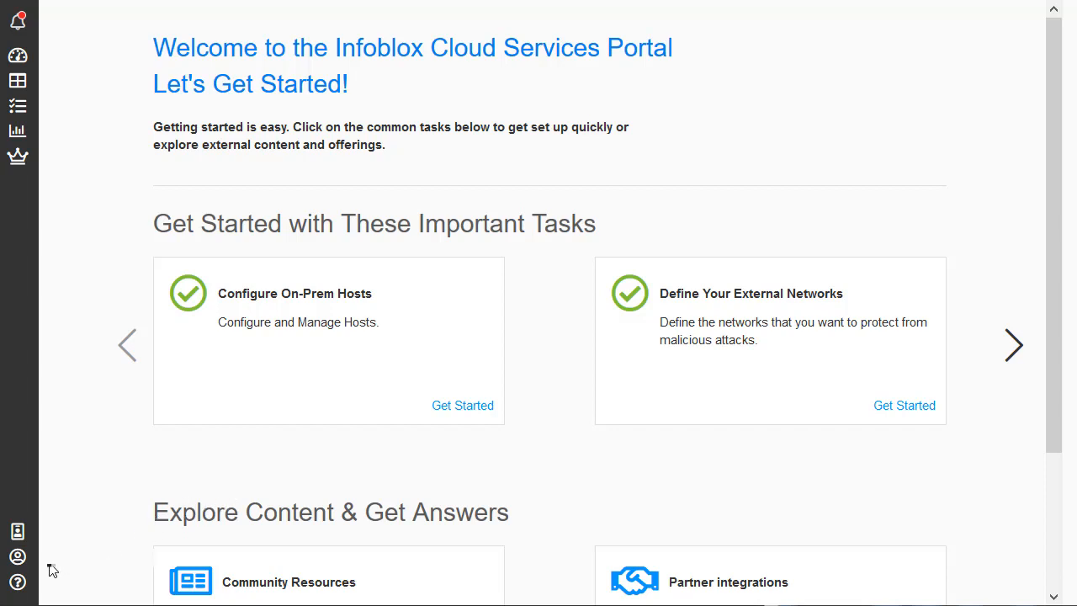
Step: Copy the second API key from the Infoblox Cloud Services Portal's User Preferences
{"action": "mouse_move", "coordinate": [23, 568]}
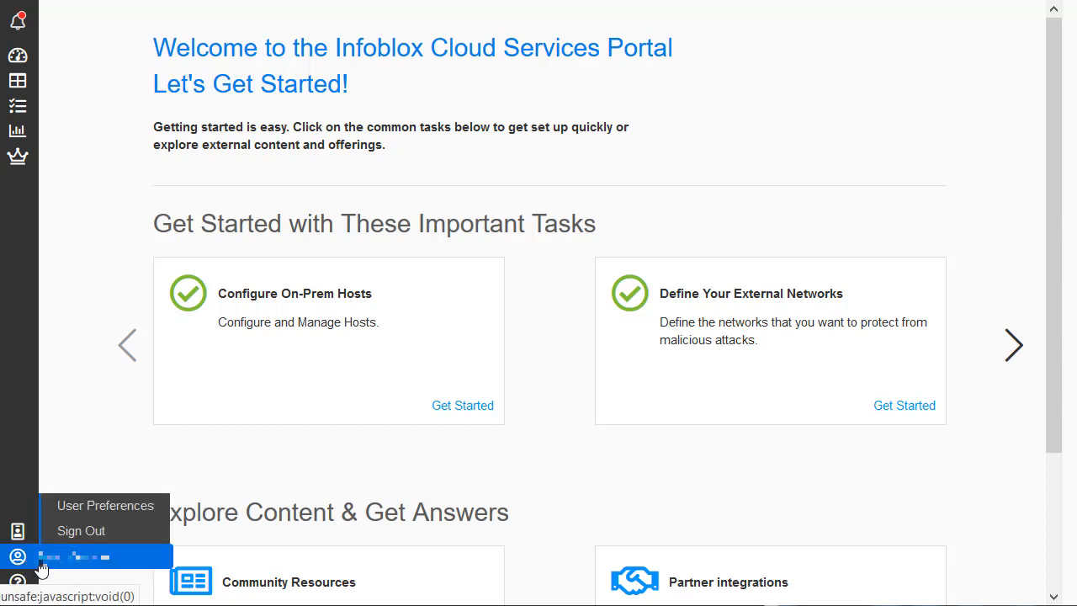
{"action": "left_click", "coordinate": [90, 506]}
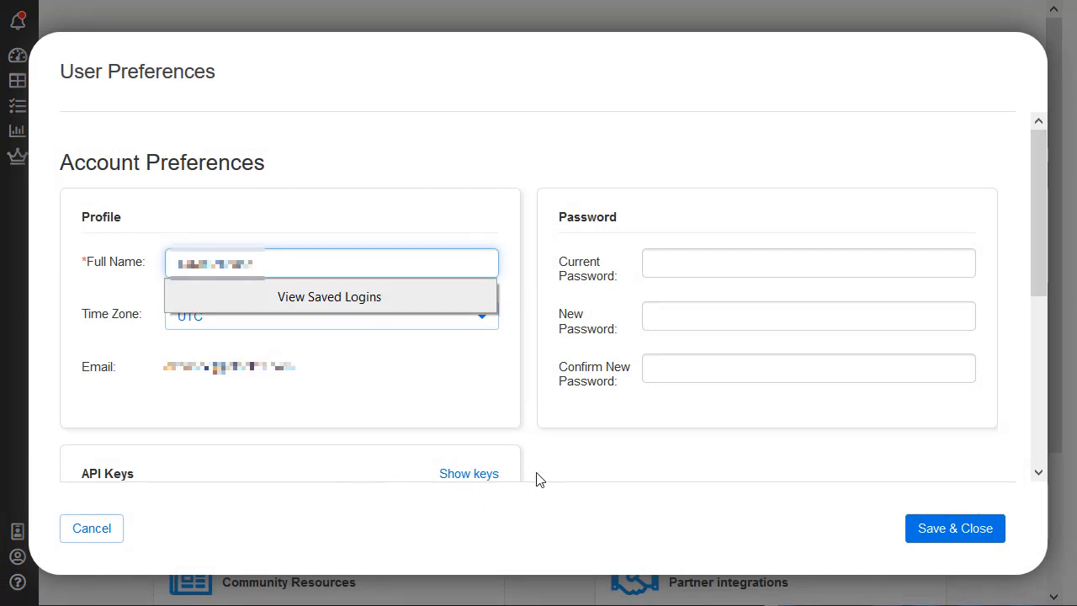
{"action": "left_click_drag", "start_coordinate": [1046, 228], "coordinate": [1043, 307]}
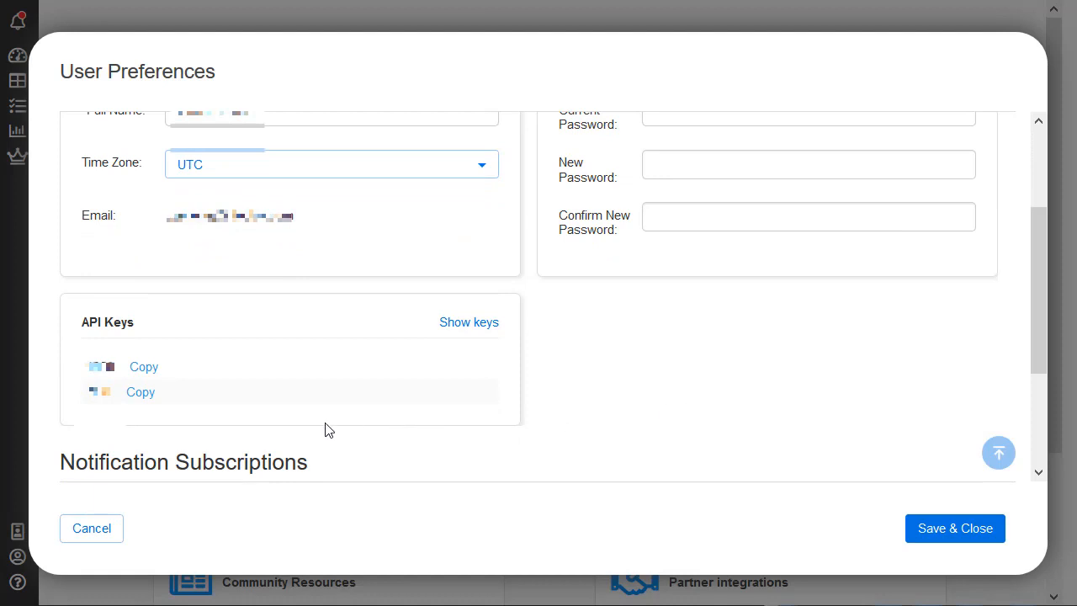
{"action": "left_click", "coordinate": [140, 393]}
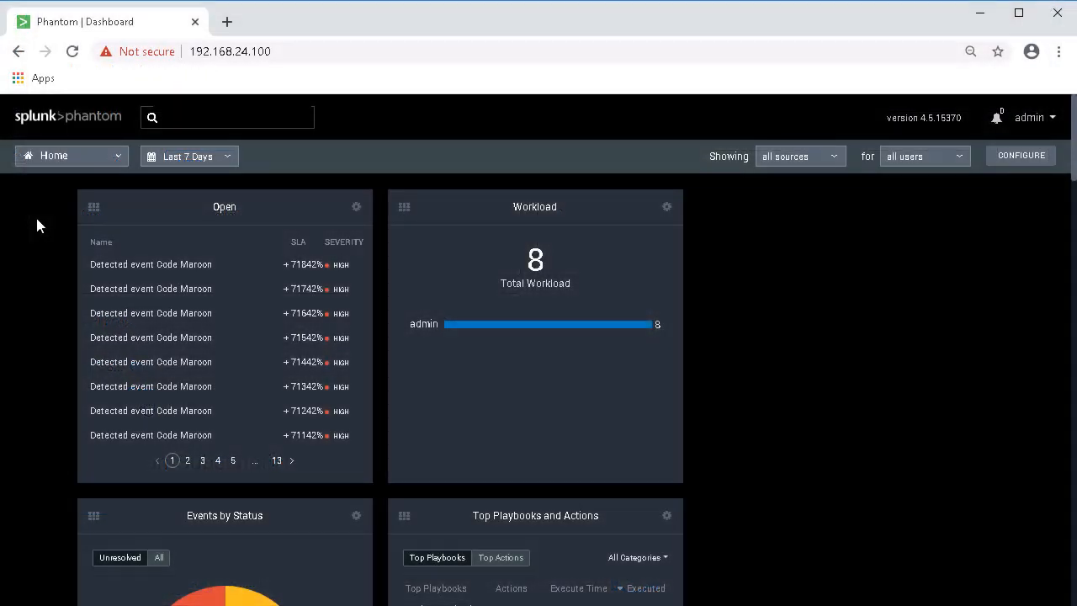
Step: Find 'infoblox' in the new apps catalogue and install the Infoblox DDI app
{"action": "left_click", "coordinate": [102, 163]}
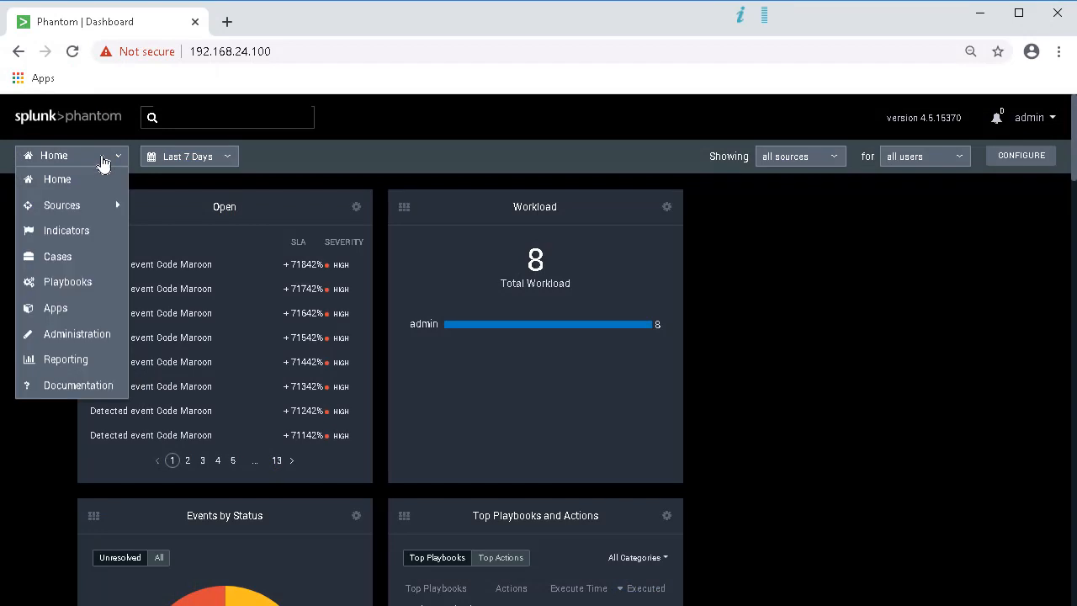
{"action": "left_click", "coordinate": [84, 309]}
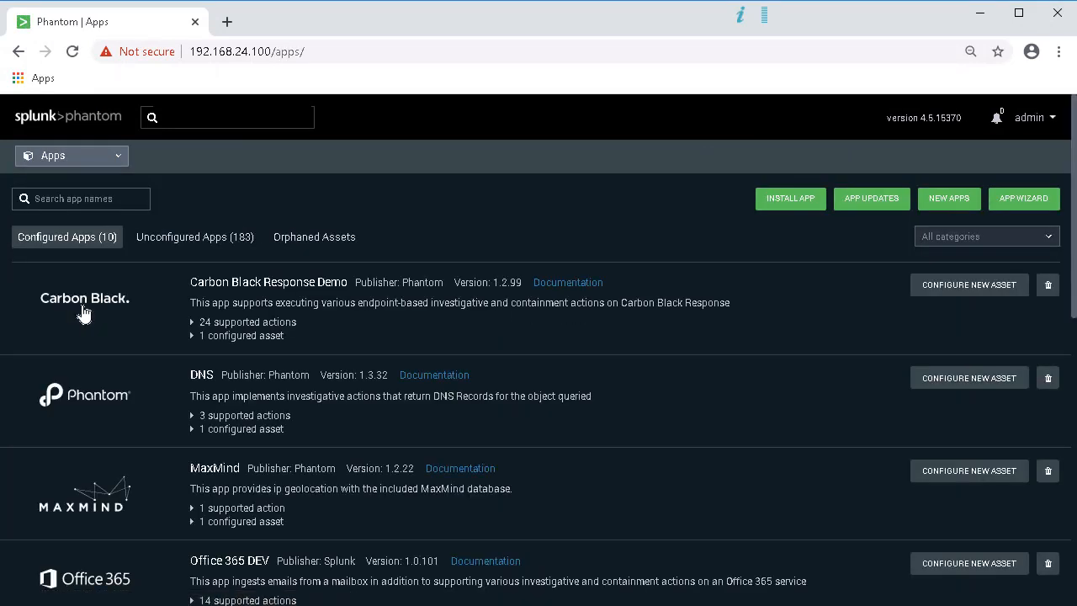
{"action": "left_click", "coordinate": [968, 202]}
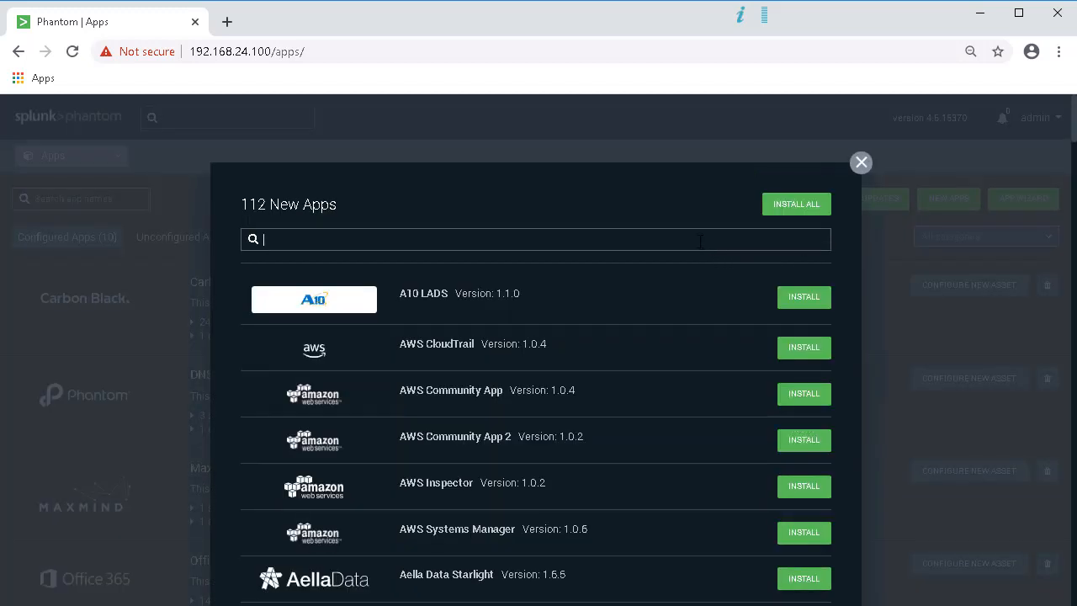
{"action": "type", "text": "infoblox"}
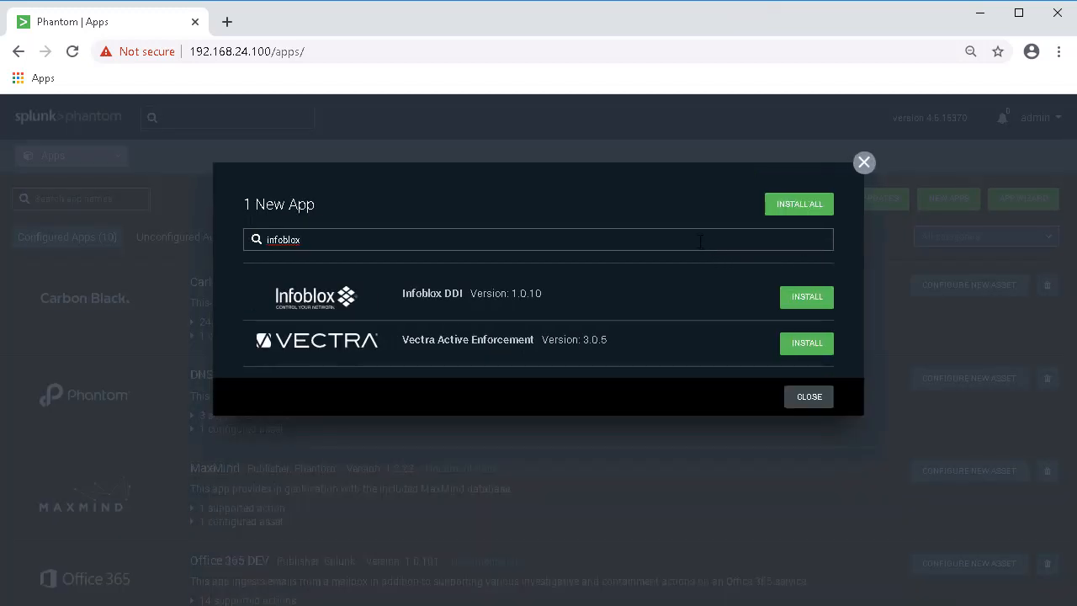
{"action": "left_click", "coordinate": [792, 301]}
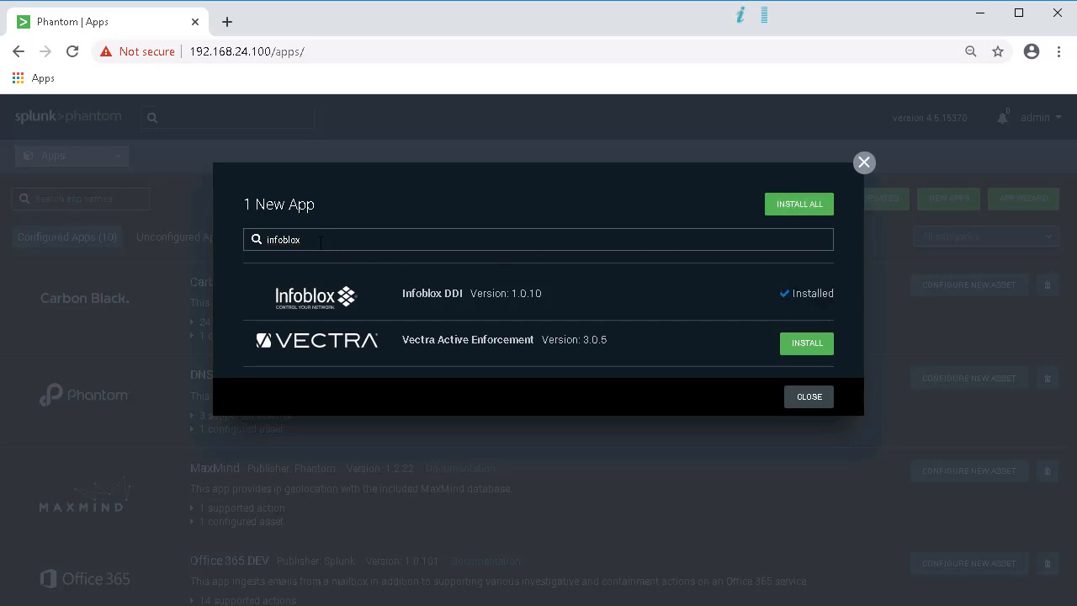
Step: Search 'dossier', install the Infoblox Dossier app, and return to the configured apps list
{"action": "key", "text": "BackSpace"}
{"action": "key", "text": "BackSpace"}
{"action": "key", "text": "BackSpace"}
{"action": "key", "text": "BackSpace"}
{"action": "key", "text": "BackSpace"}
{"action": "key", "text": "BackSpace"}
{"action": "key", "text": "BackSpace"}
{"action": "type", "text": "dossier"}
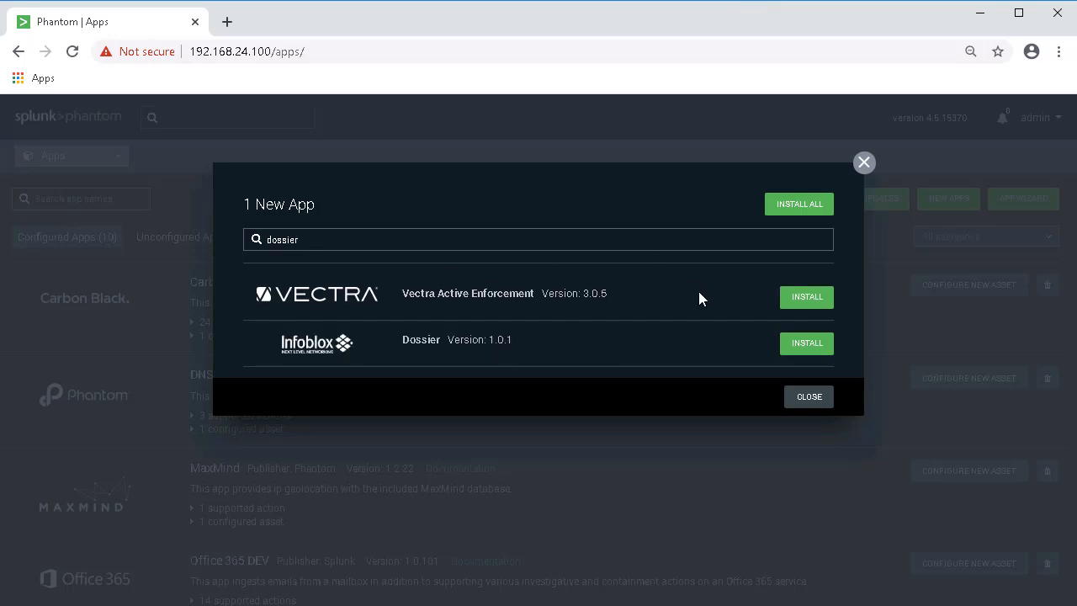
{"action": "left_click", "coordinate": [808, 346]}
{"action": "left_click", "coordinate": [809, 398]}
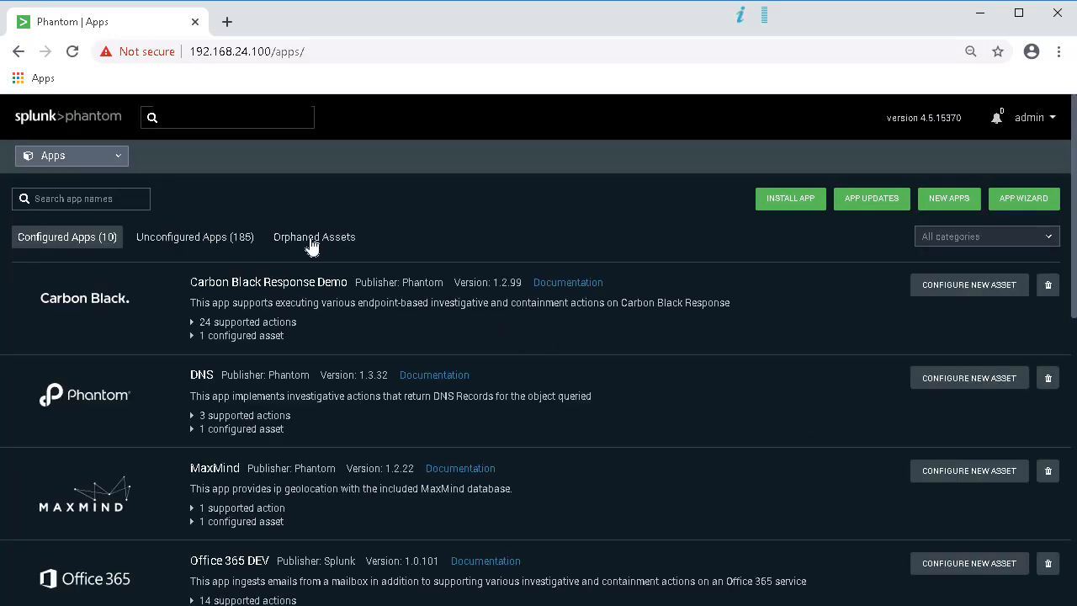
Step: Start a new Infoblox DDI asset named 'infoblox ddi' with description 'Infoblox DDI asset'
{"action": "left_click", "coordinate": [244, 238]}
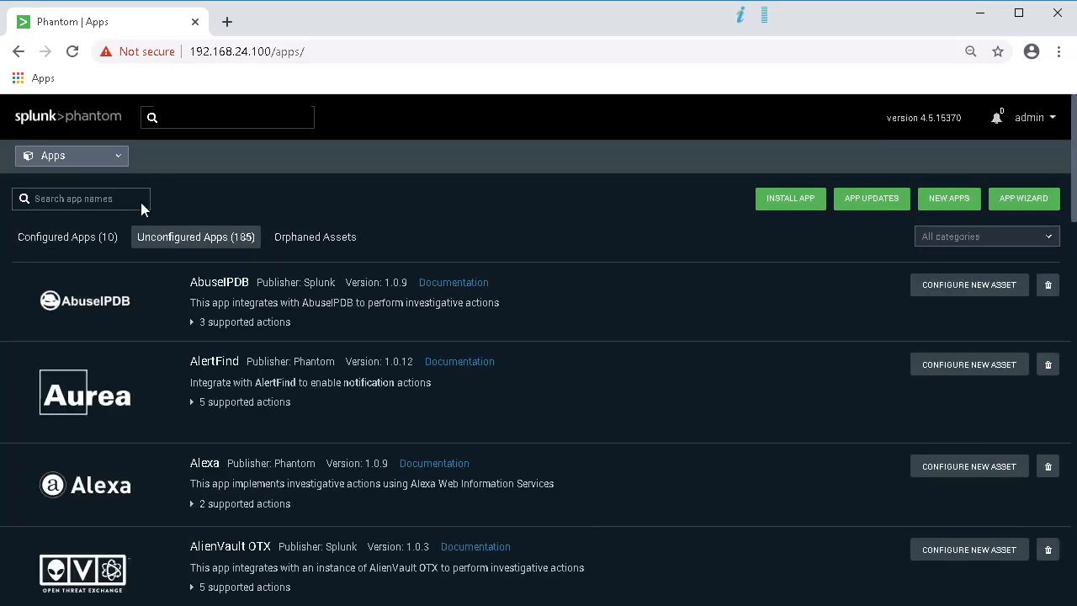
{"action": "type", "text": "ddi"}
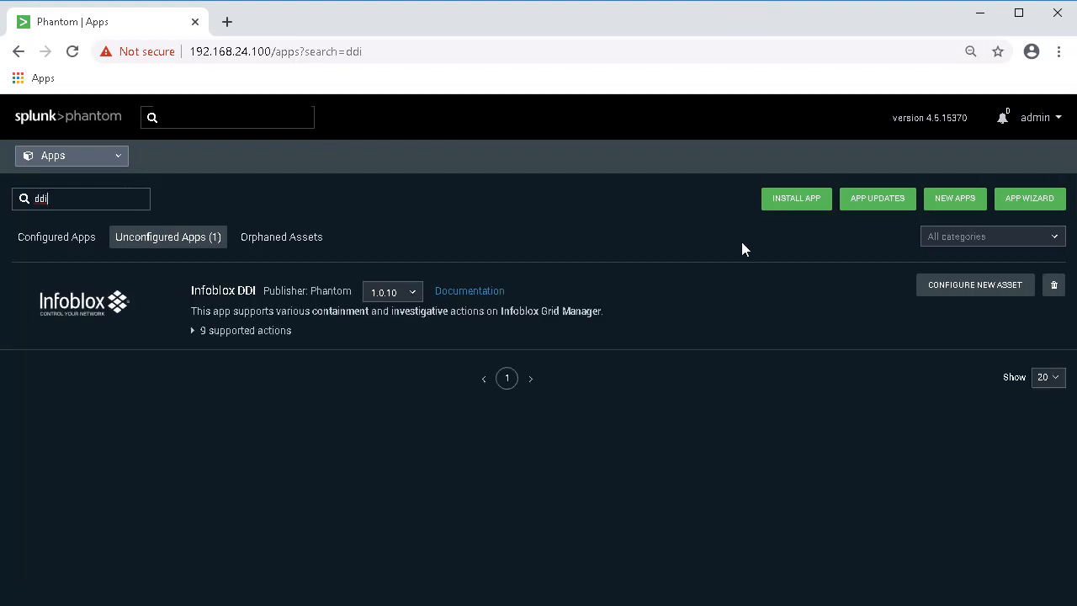
{"action": "left_click", "coordinate": [938, 287]}
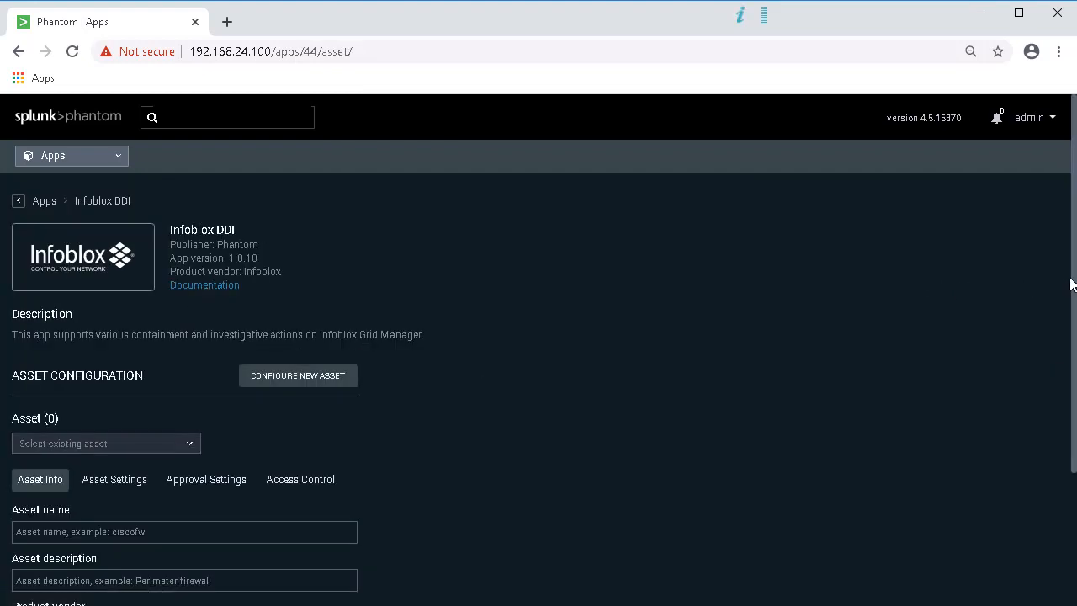
{"action": "left_click_drag", "start_coordinate": [1072, 286], "coordinate": [1064, 421]}
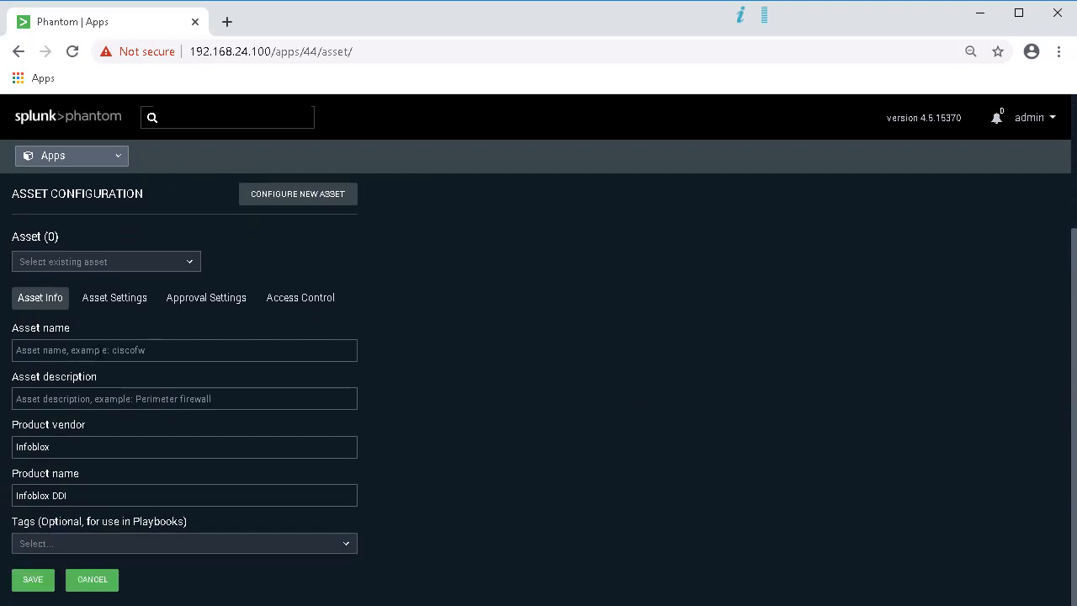
{"action": "left_click", "coordinate": [96, 350]}
{"action": "type", "text": "infoblox ddi"}
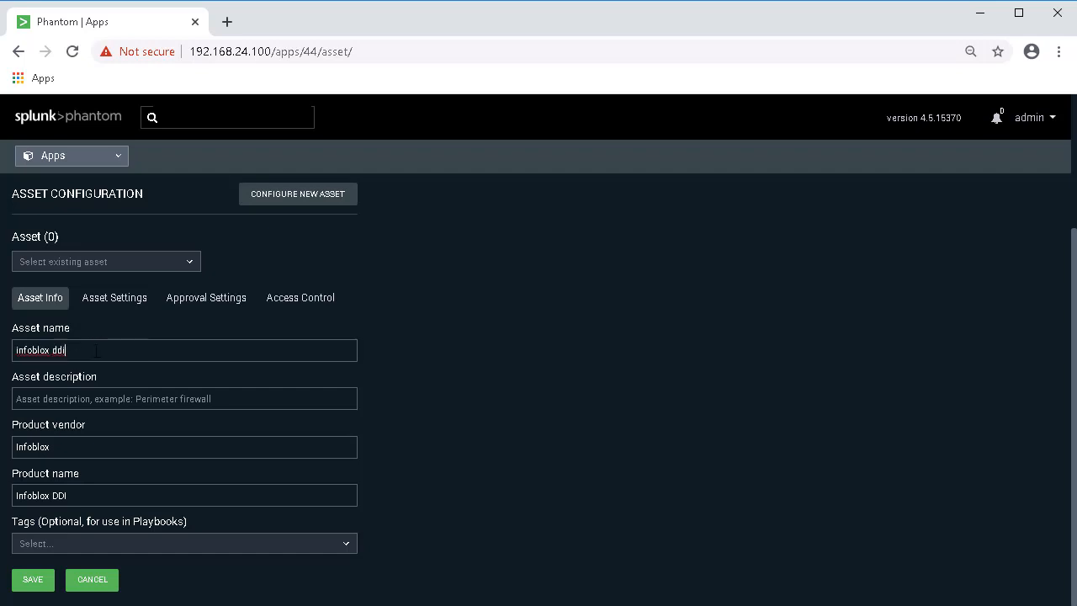
{"action": "key", "text": "Tab"}
{"action": "type", "text": "Infoblox DDI asset"}
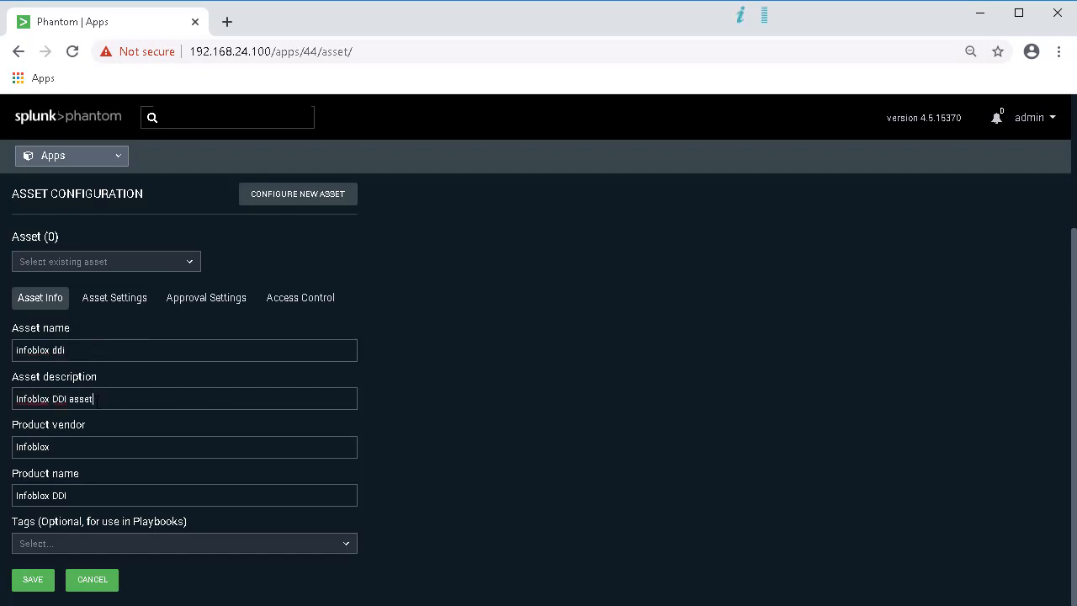
{"action": "left_click", "coordinate": [126, 302]}
{"action": "left_click", "coordinate": [105, 479]}
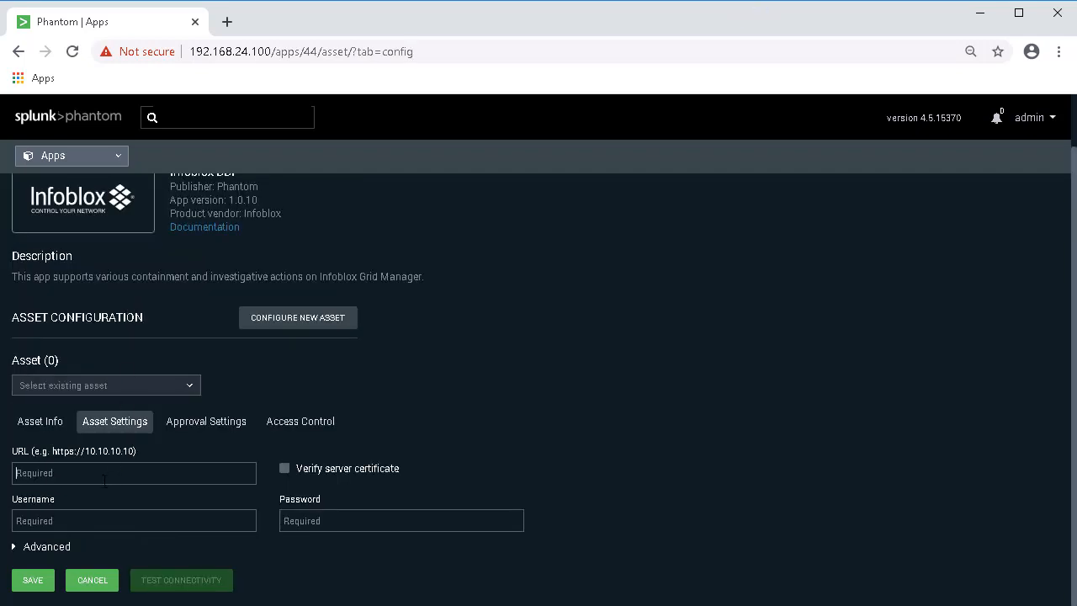
{"action": "type", "text": "https://192.168.24.2"}
{"action": "left_click", "coordinate": [96, 515]}
{"action": "type", "text": "admin"}
{"action": "key", "text": "Tab"}
{"action": "type", "text": "password"}
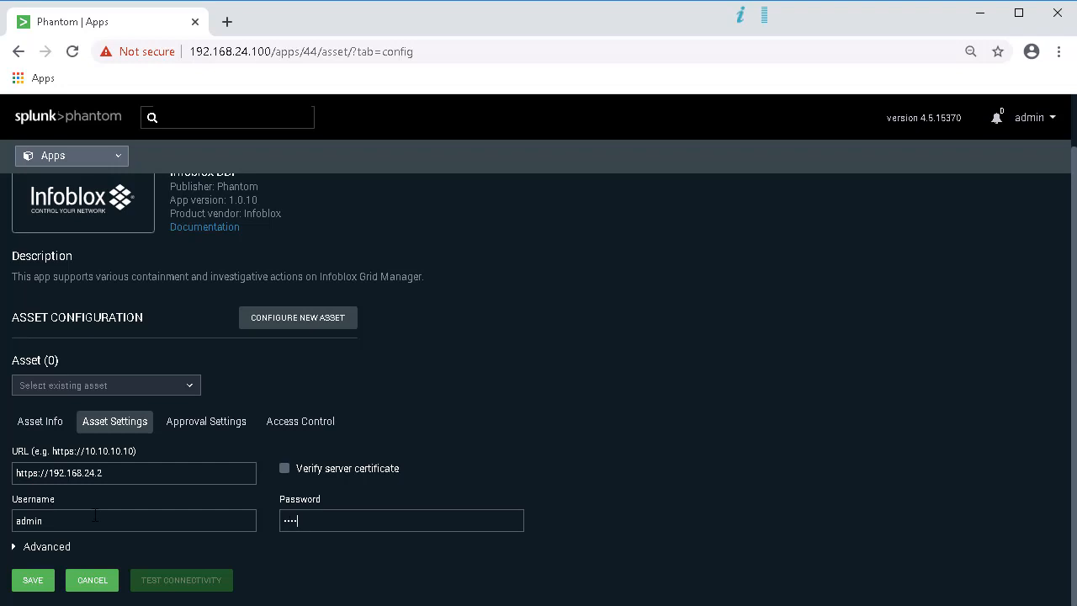
{"action": "left_click", "coordinate": [42, 581]}
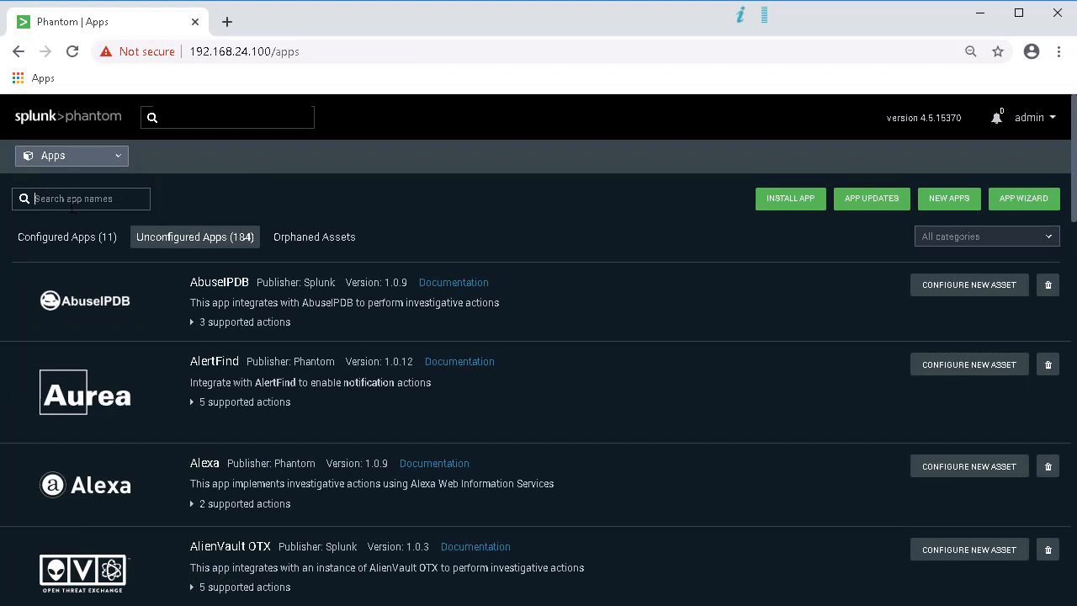
Step: Create the Dossier asset 'infoblox dossier' ('Infoblox Dossier App'), paste the API key, and save
{"action": "type", "text": "dossier"}
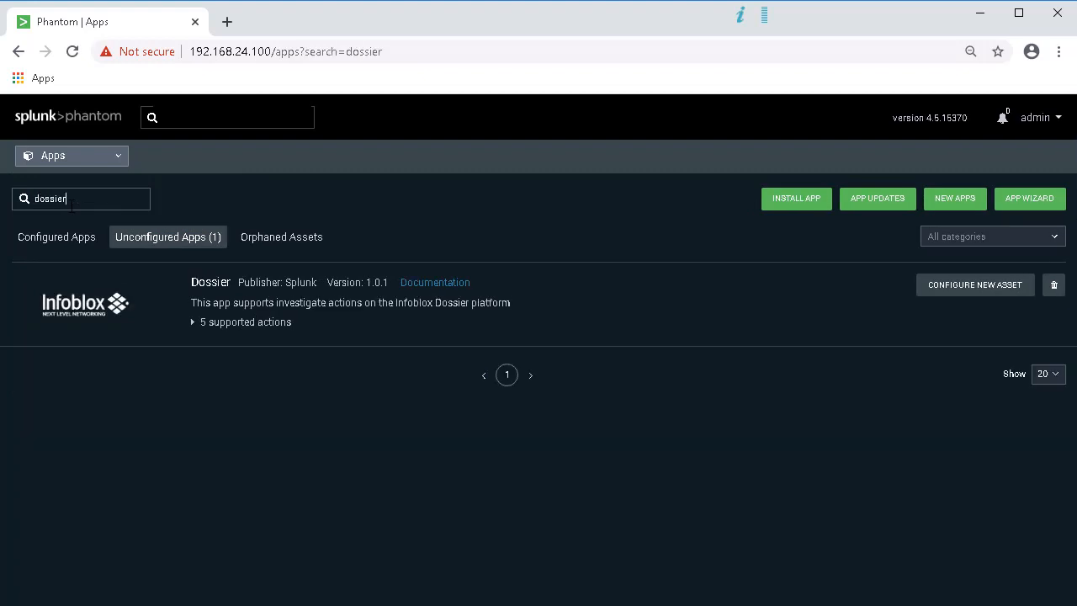
{"action": "left_click", "coordinate": [986, 289]}
{"action": "left_click_drag", "start_coordinate": [1073, 250], "coordinate": [1066, 387]}
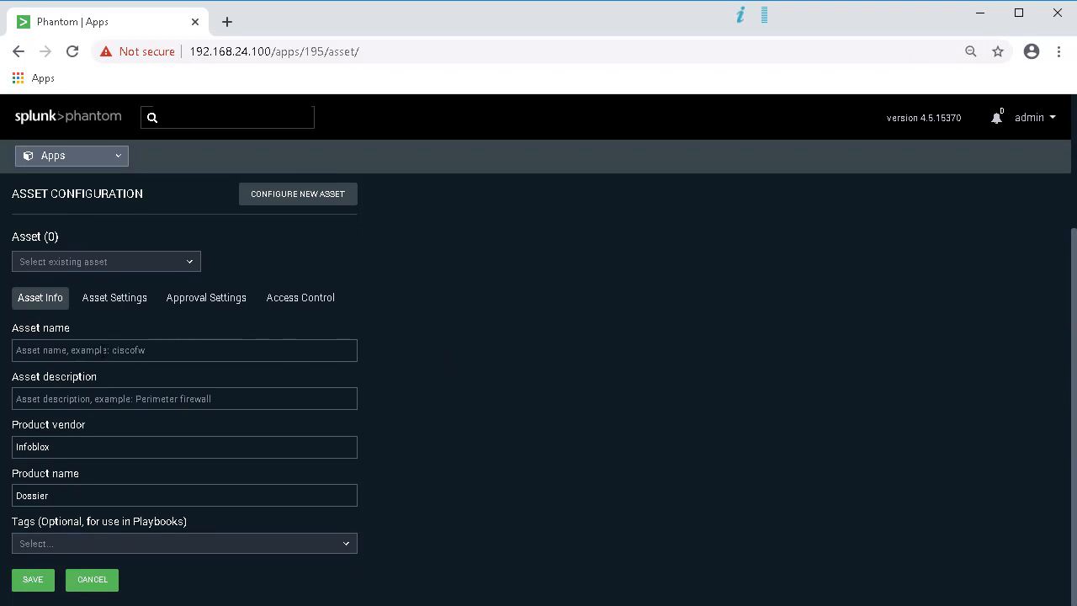
{"action": "left_click", "coordinate": [102, 351]}
{"action": "type", "text": "infoblox dossier"}
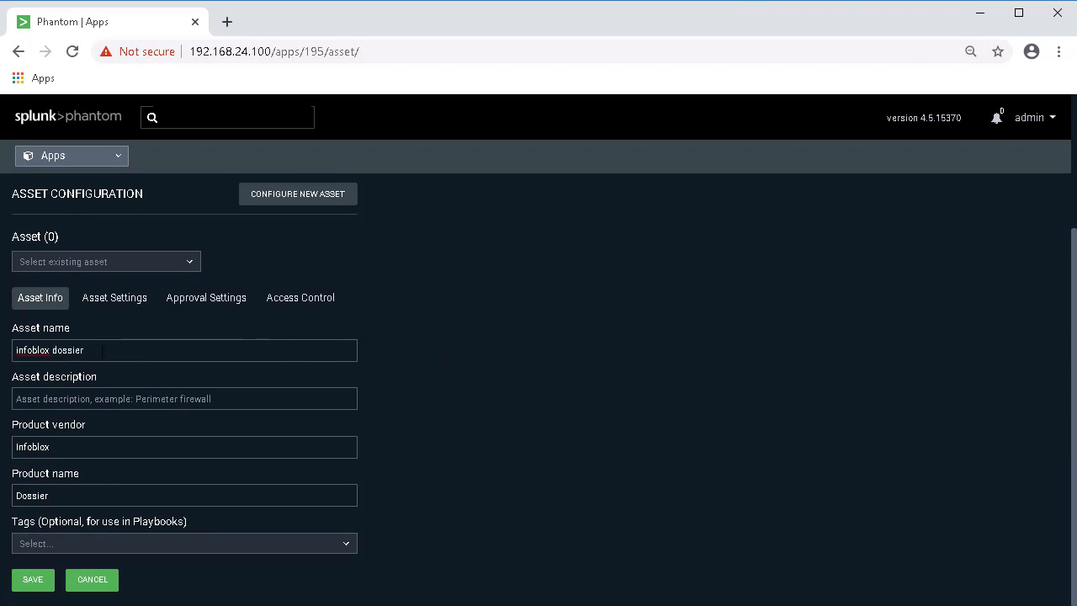
{"action": "key", "text": "Tab"}
{"action": "type", "text": "Infoblox D"}
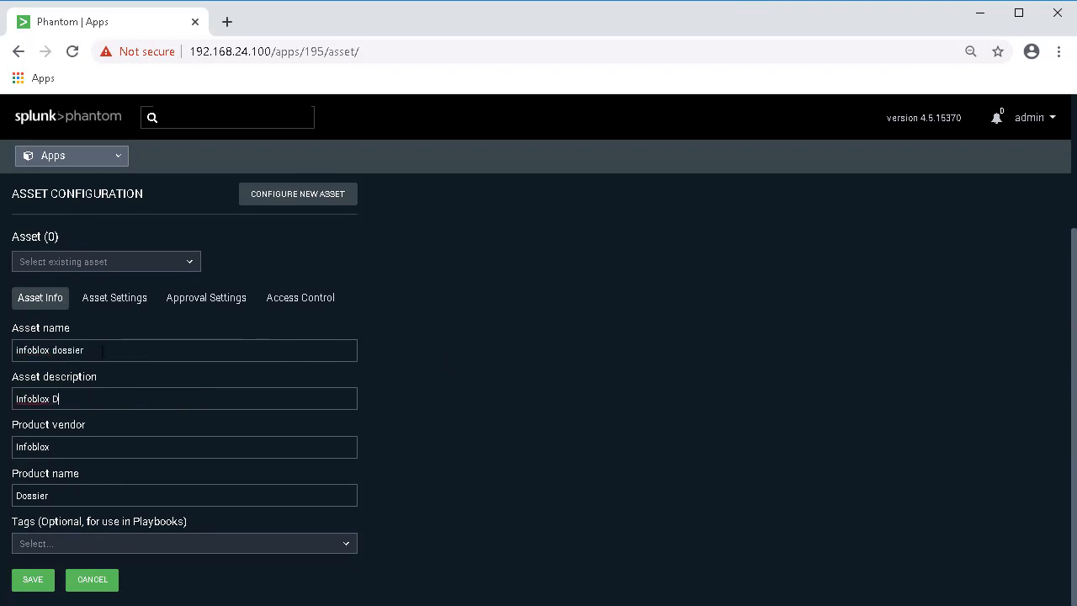
{"action": "type", "text": "ossier App"}
{"action": "left_click", "coordinate": [115, 299]}
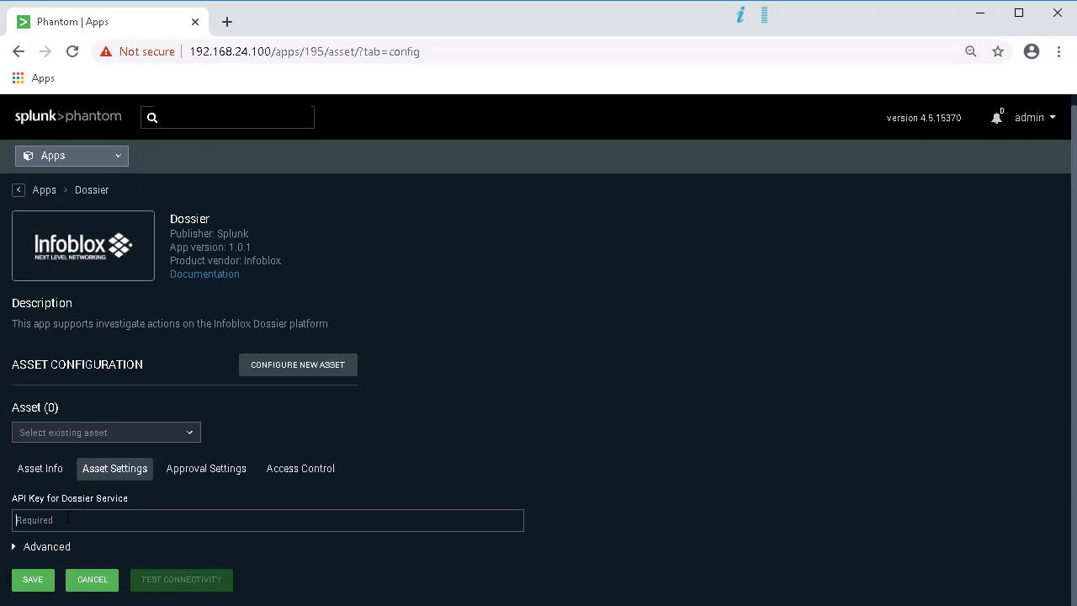
{"action": "key", "text": "ctrl+v"}
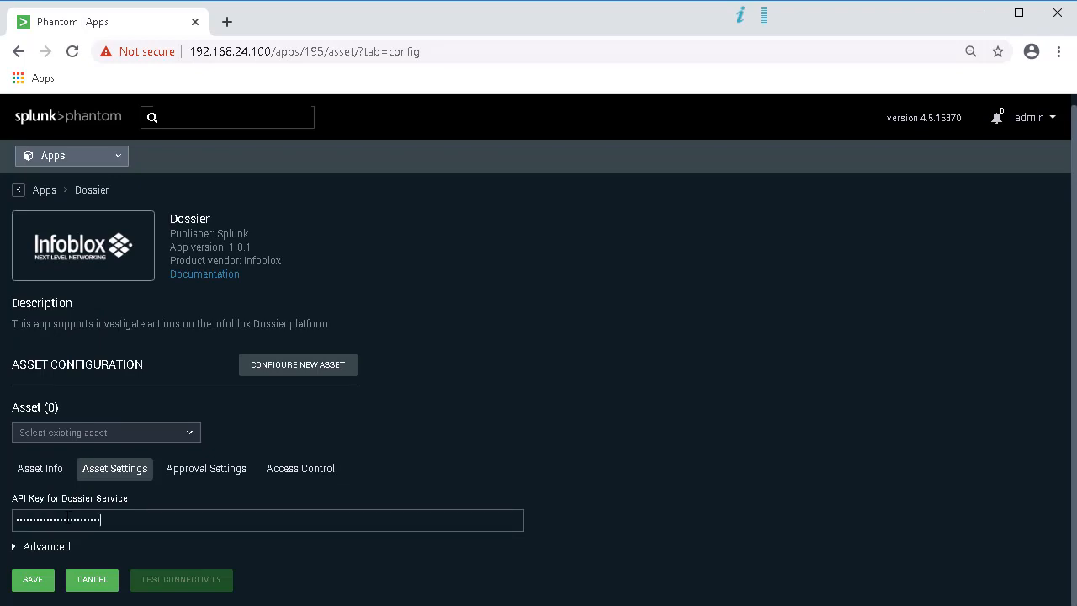
{"action": "left_click", "coordinate": [34, 579]}
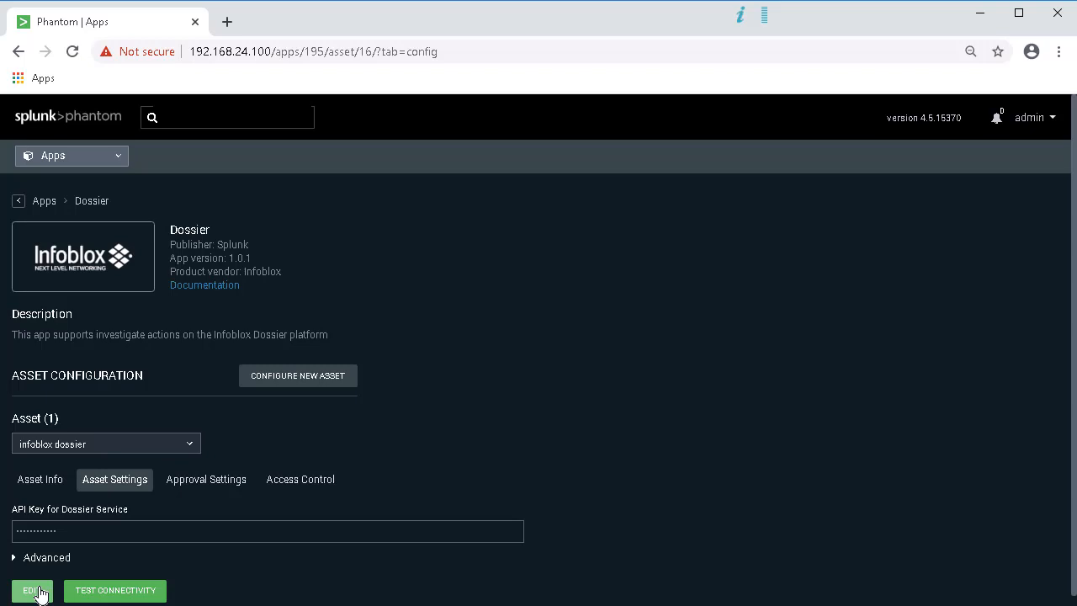